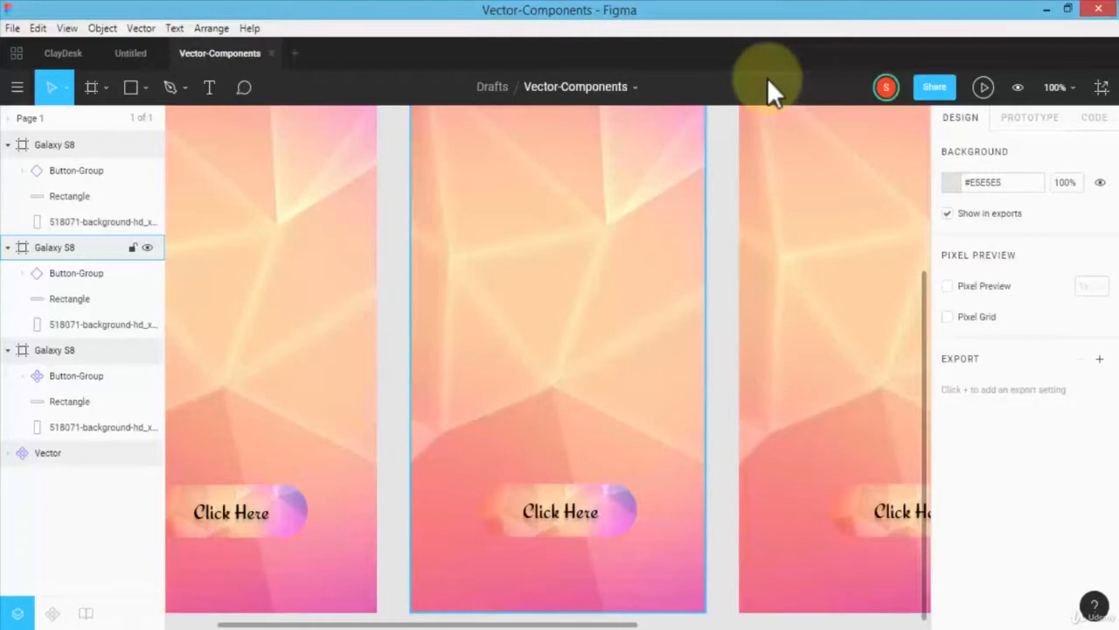
- Create a new blank design file and add an iPhone X frame to the canvas
left_click(295, 54)
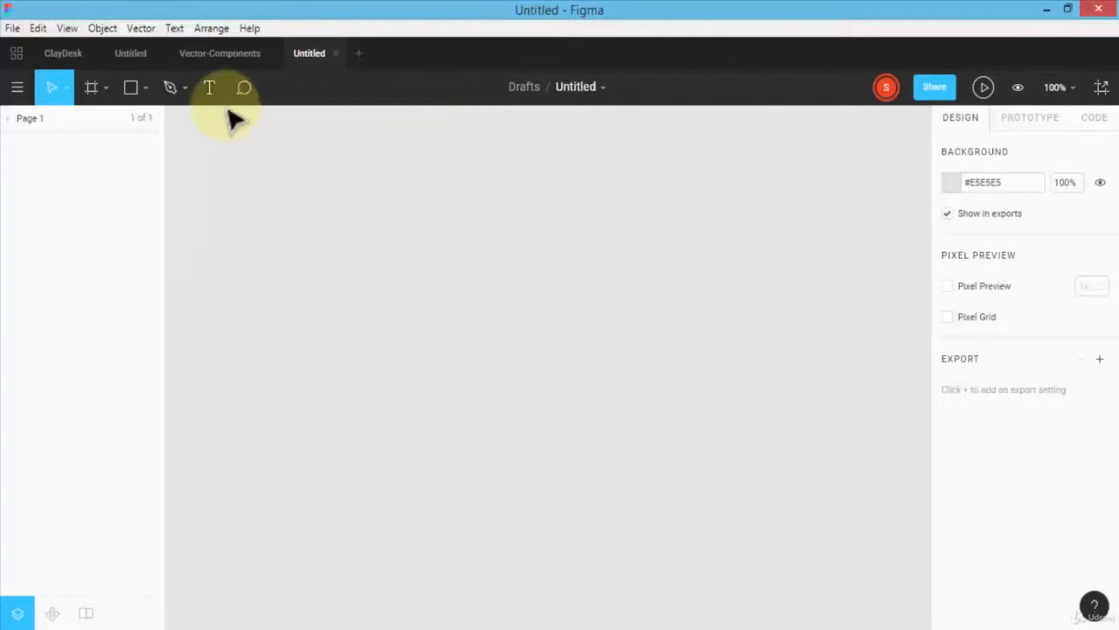
left_click(93, 88)
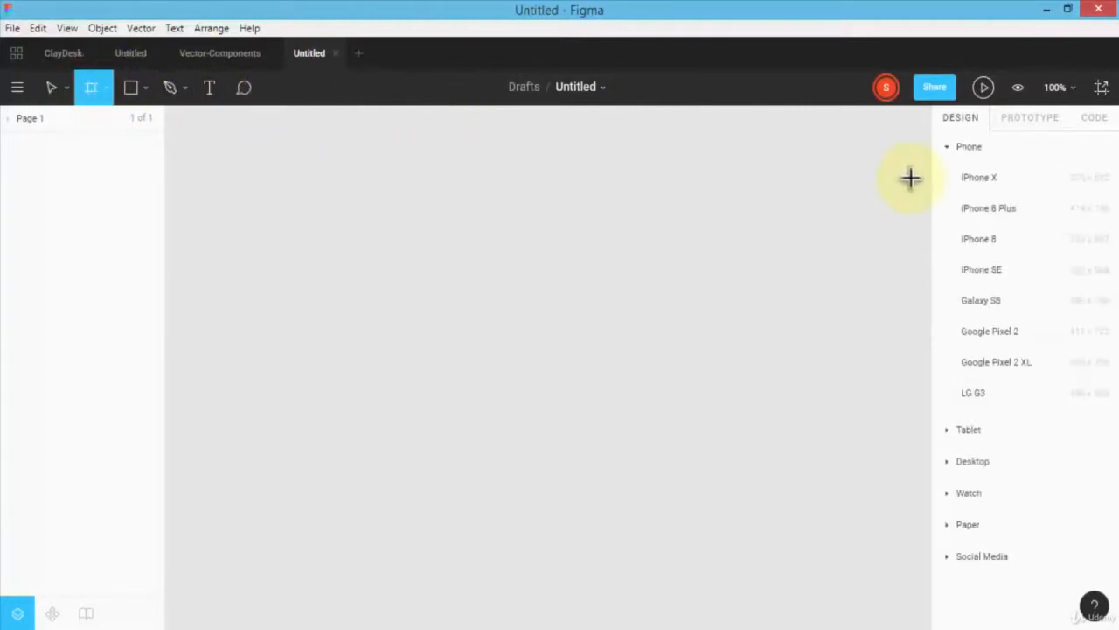
left_click(985, 179)
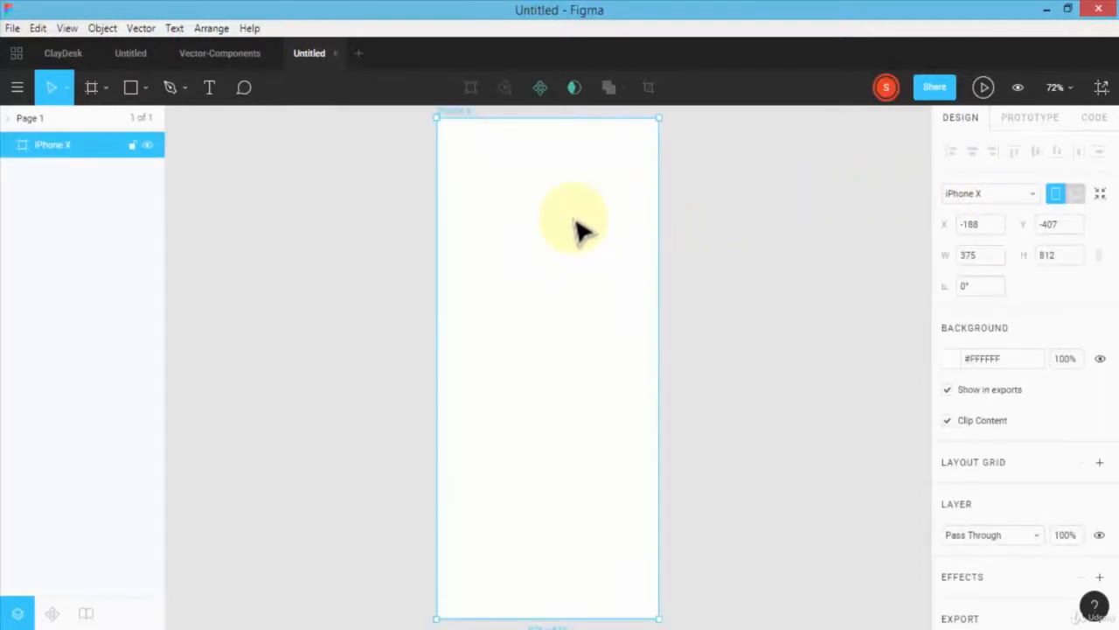
- Draw a rectangle about 375 x 54 across the iPhone X frame and align it flush with the frame's top edge
left_click(135, 84)
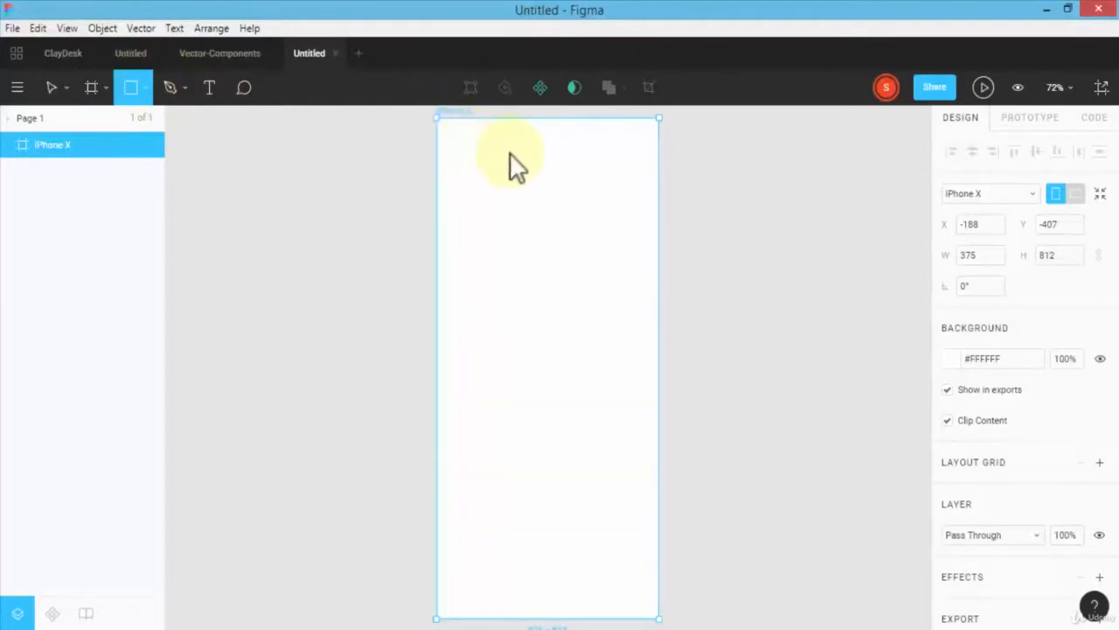
left_click_drag(437, 120, 658, 157)
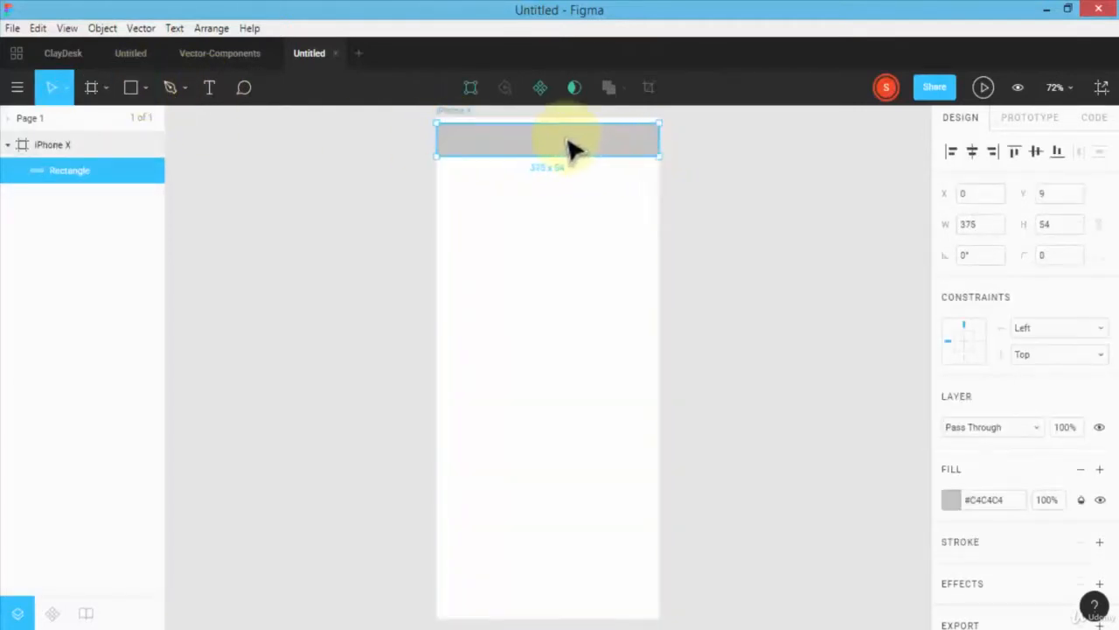
mouse_move(572, 148)
left_mouse_down()
mouse_move(566, 143)
mouse_move(592, 143)
left_mouse_up()
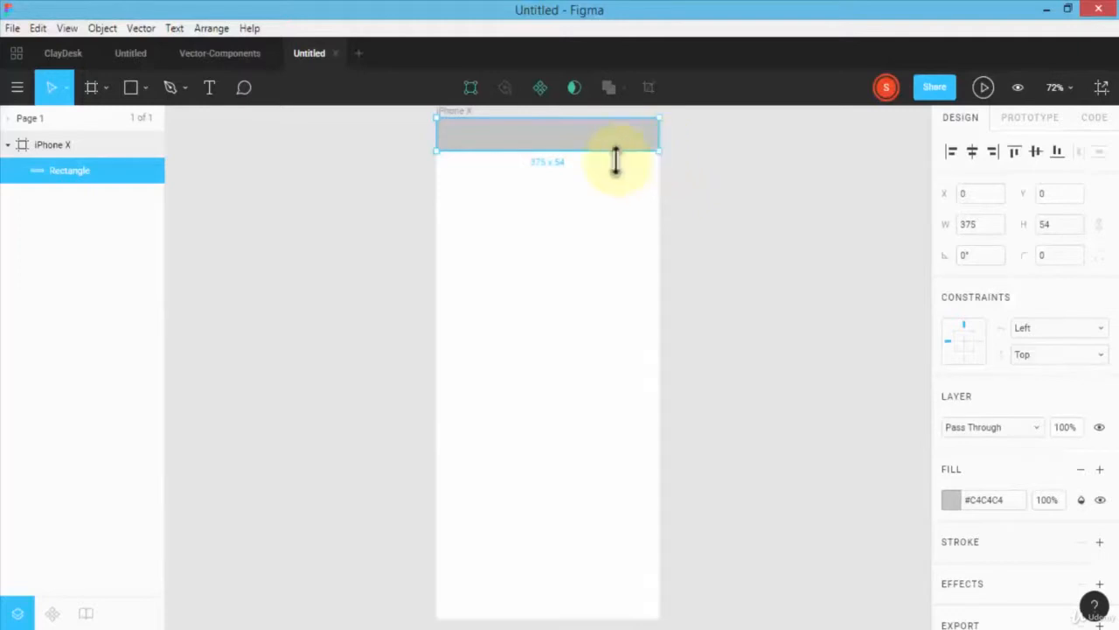
- Fill the header rectangle with the blue preset colour #2F80ED
key("plus")
key("plus")
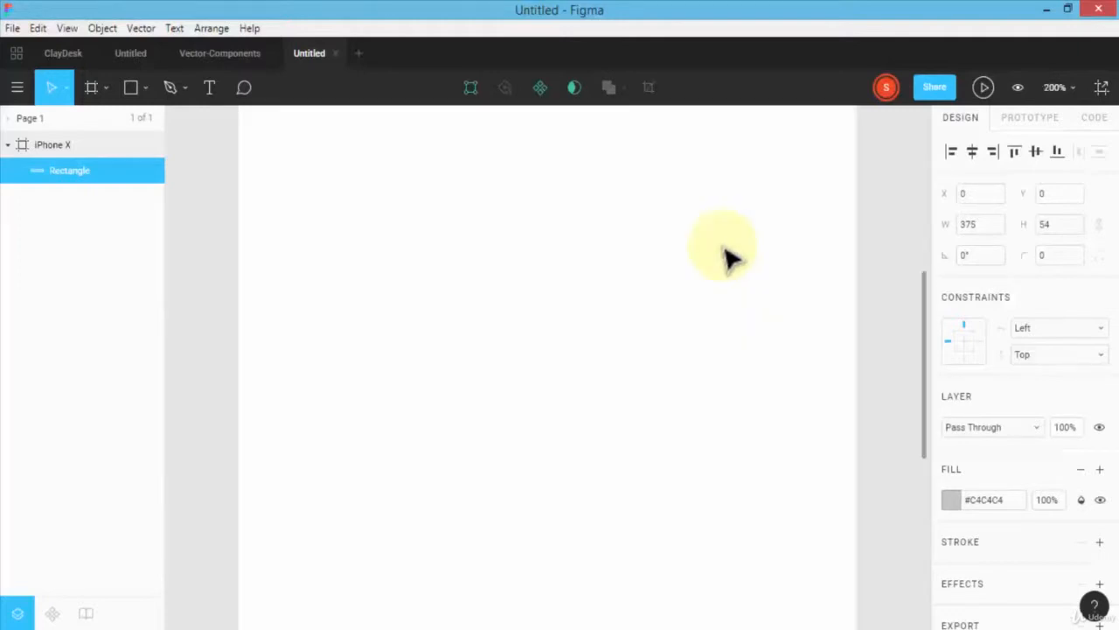
scroll(656, 218, "up", 5)
scroll(647, 229, "up", 4)
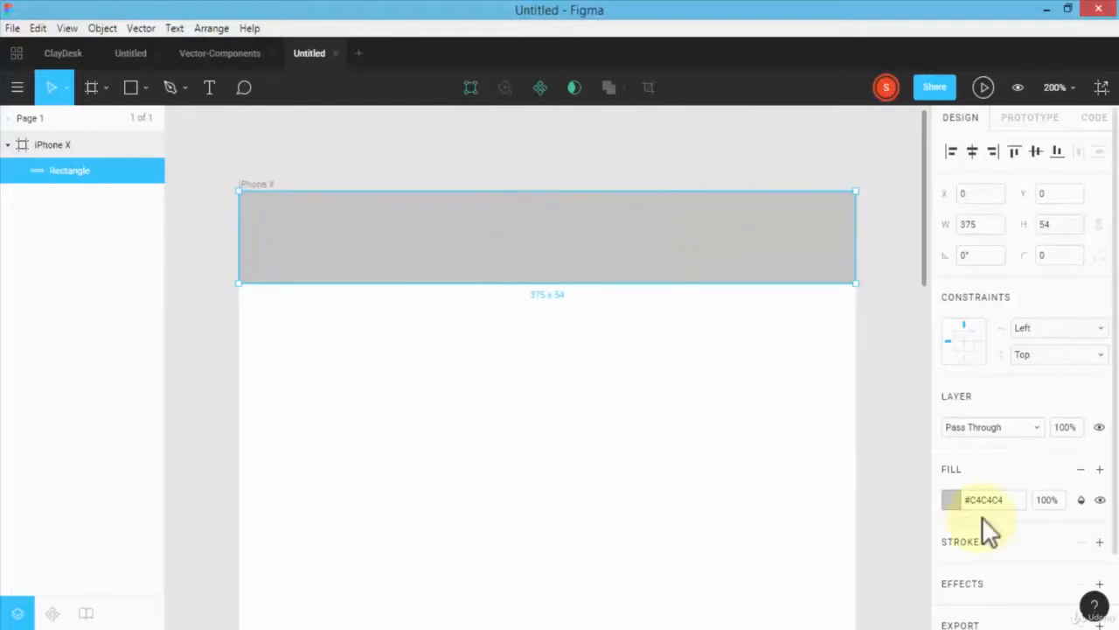
left_click(950, 499)
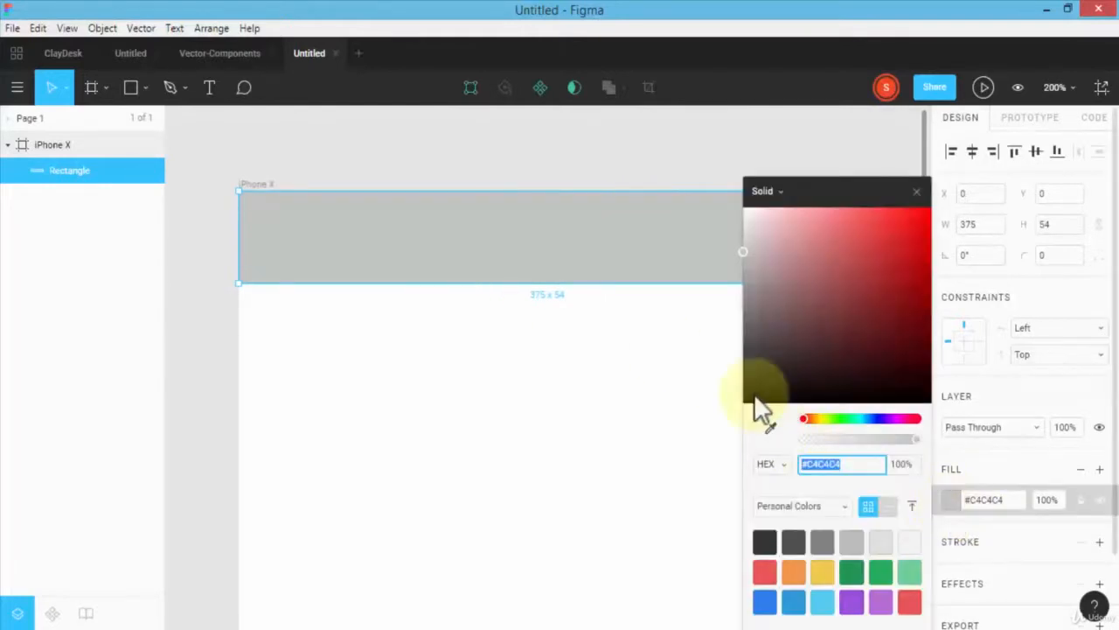
left_click(764, 602)
left_click(208, 407)
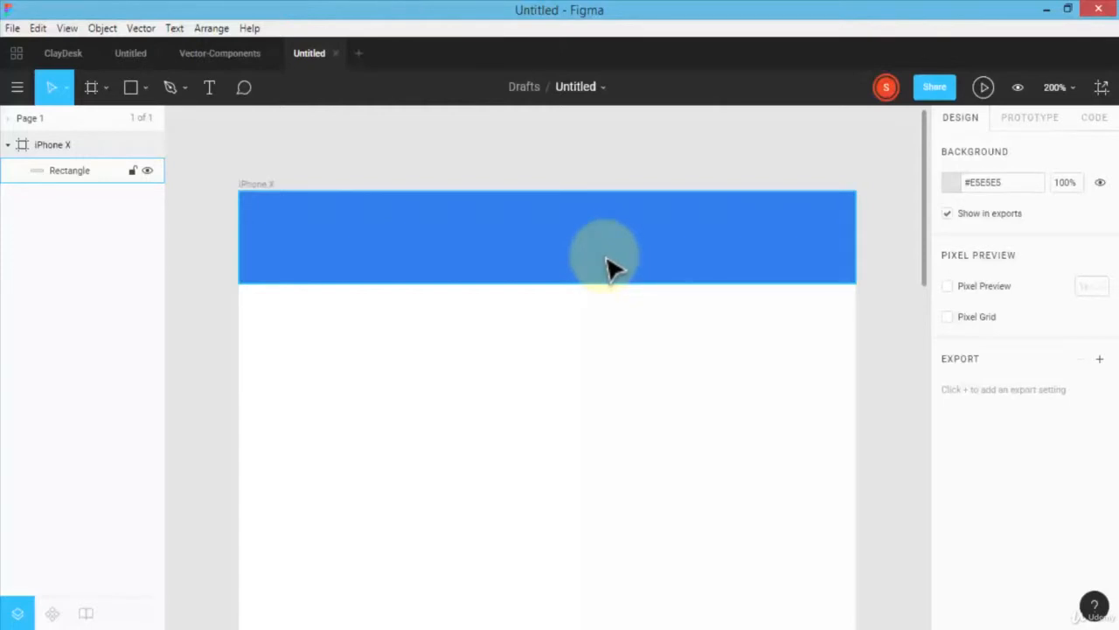
- Widen the iPhone X frame to about 399 by extending its left edge outward
left_click(58, 145)
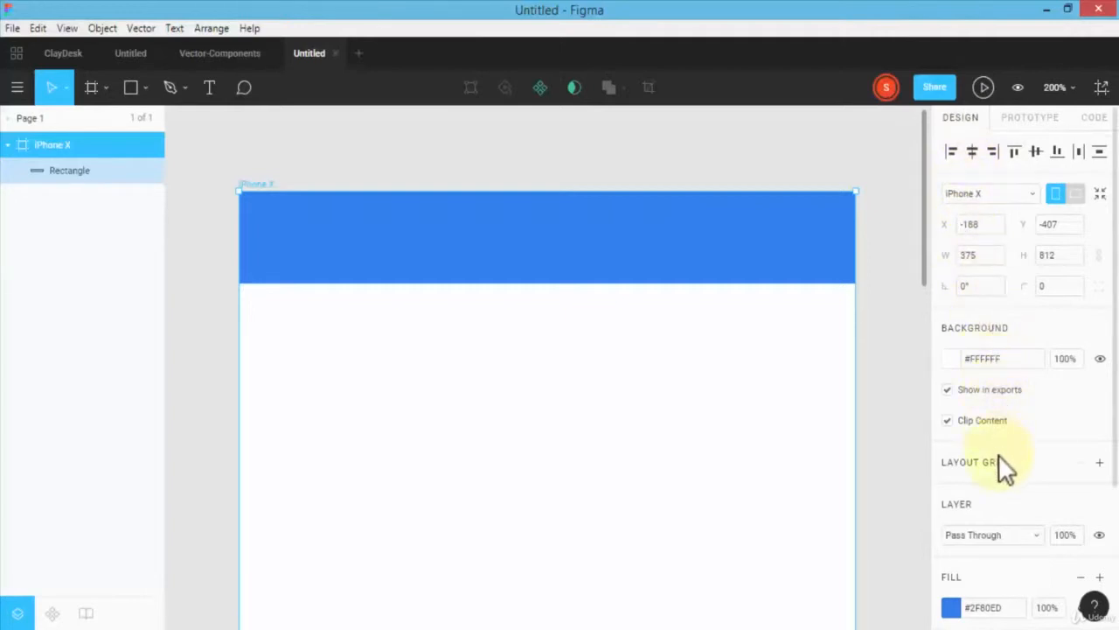
left_click(591, 266)
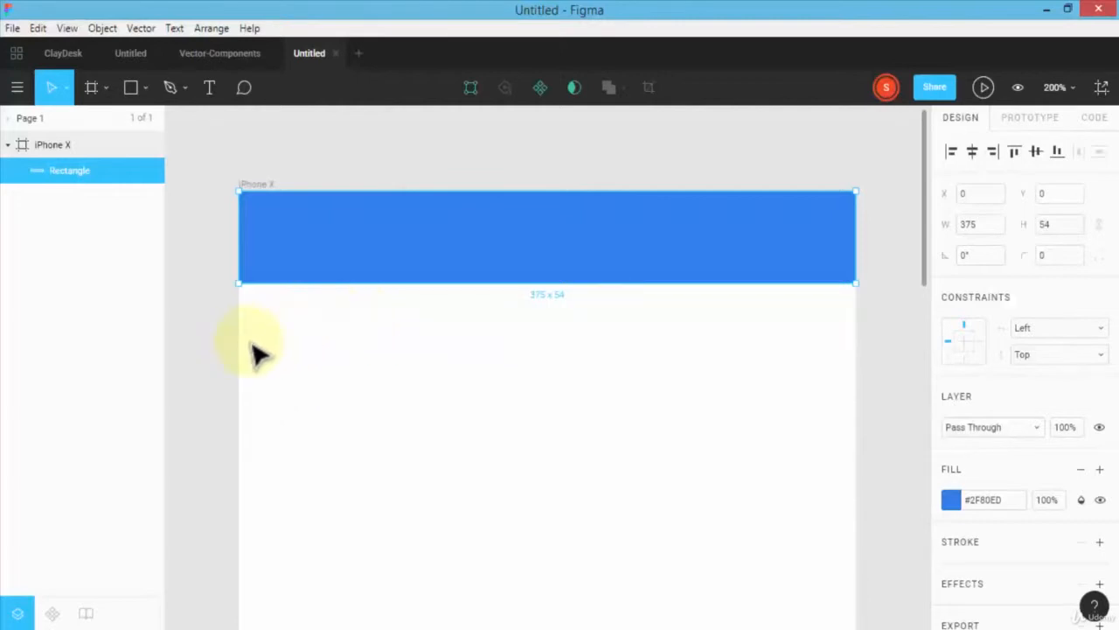
left_click(52, 144)
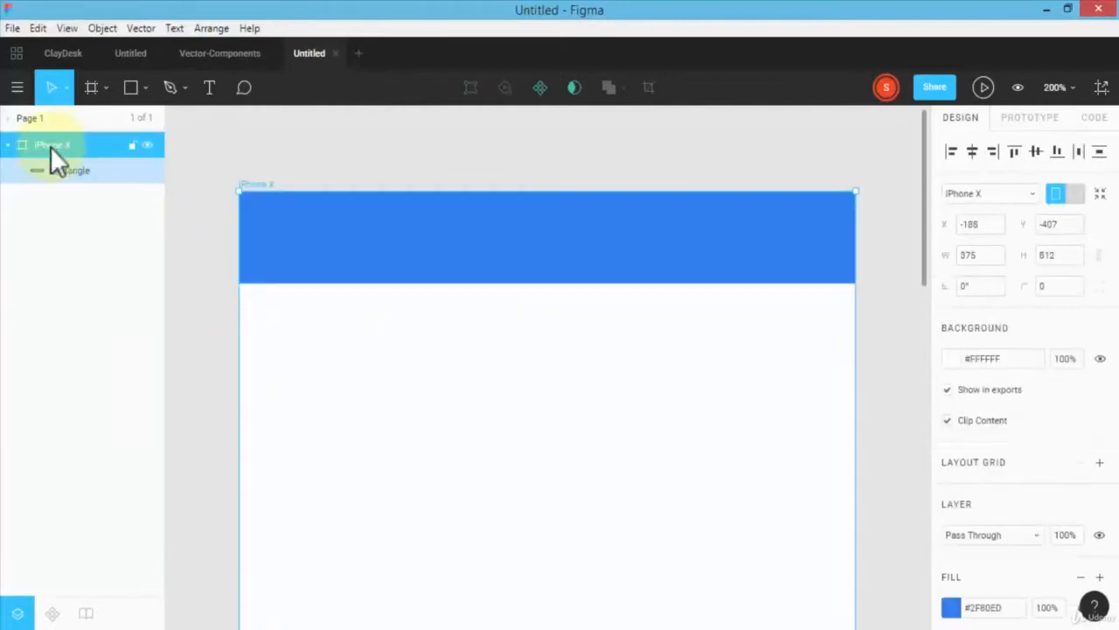
left_click_drag(233, 342, 196, 344)
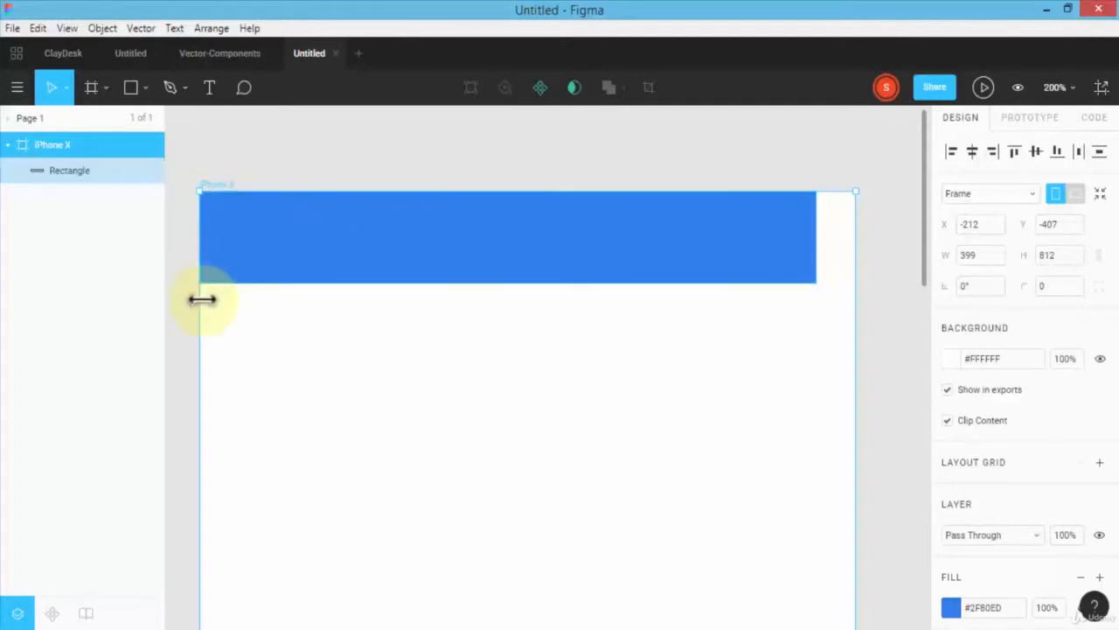
left_click_drag(201, 302, 202, 304)
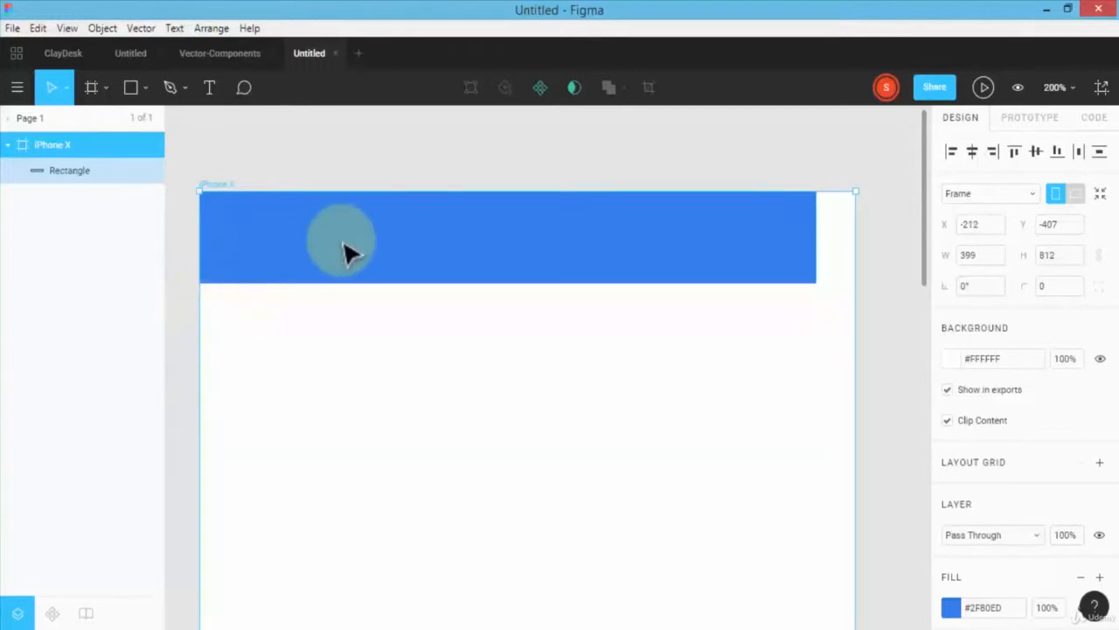
- Pull the iPhone X frame's right edge in to the end of the blue rectangle, making the frame 375 wide
left_click(372, 241)
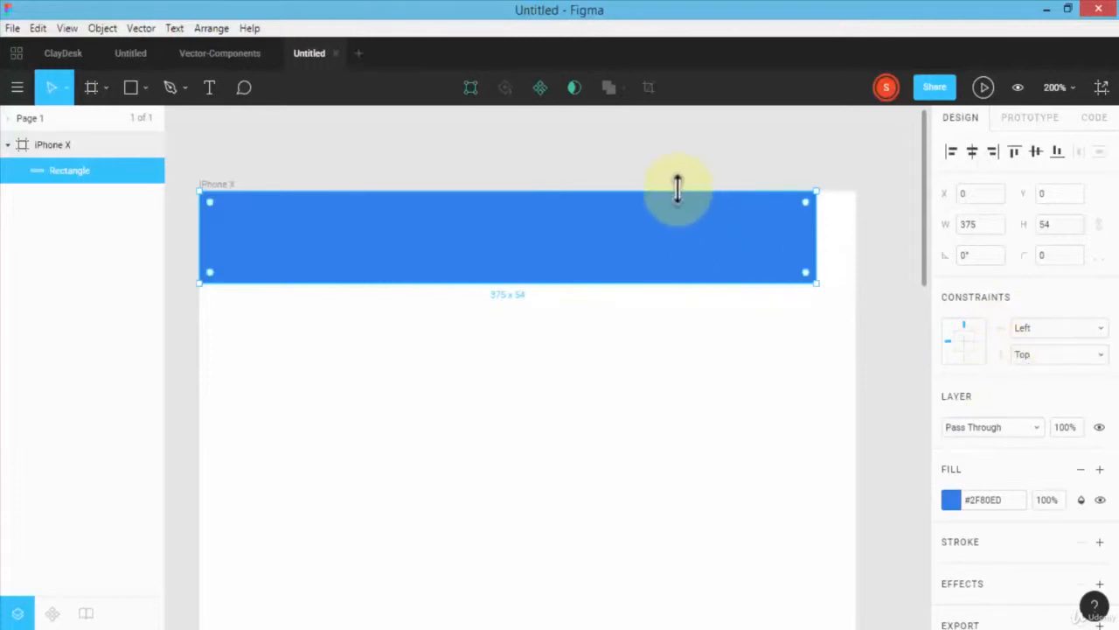
left_click(50, 146)
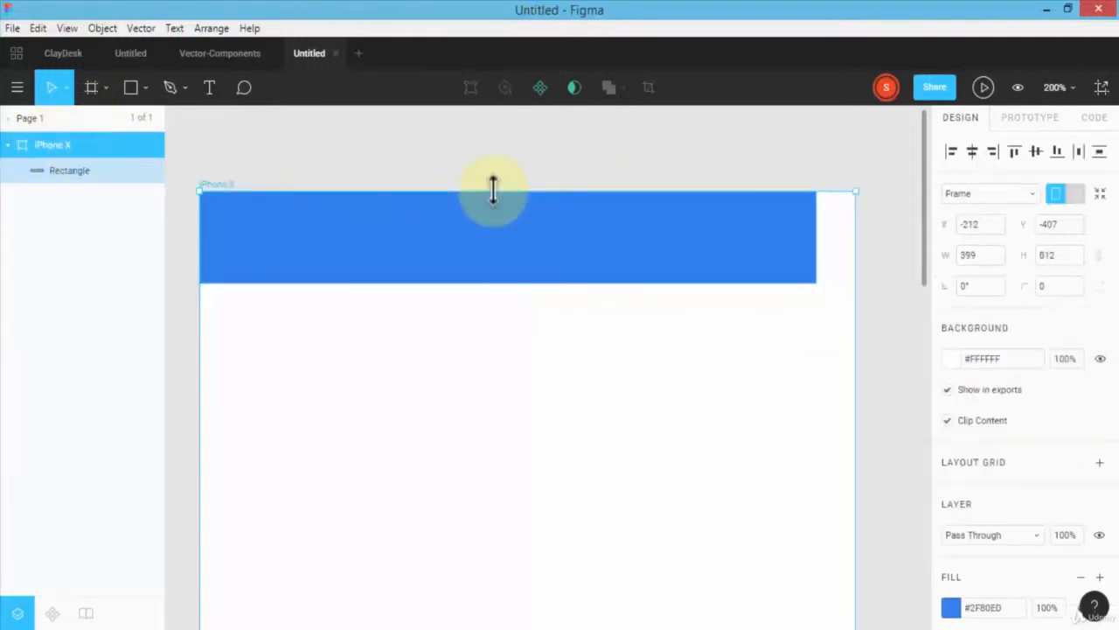
mouse_move(493, 191)
left_mouse_down()
mouse_move(498, 220)
mouse_move(493, 189)
mouse_move(492, 219)
mouse_move(481, 216)
mouse_move(481, 192)
left_mouse_up()
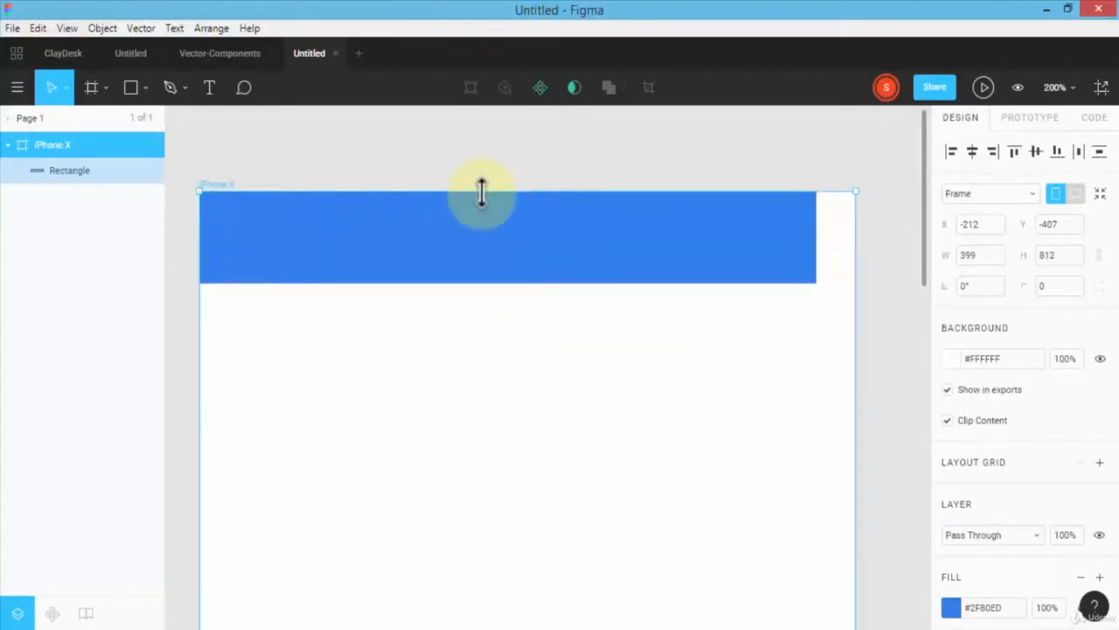
left_click(512, 237)
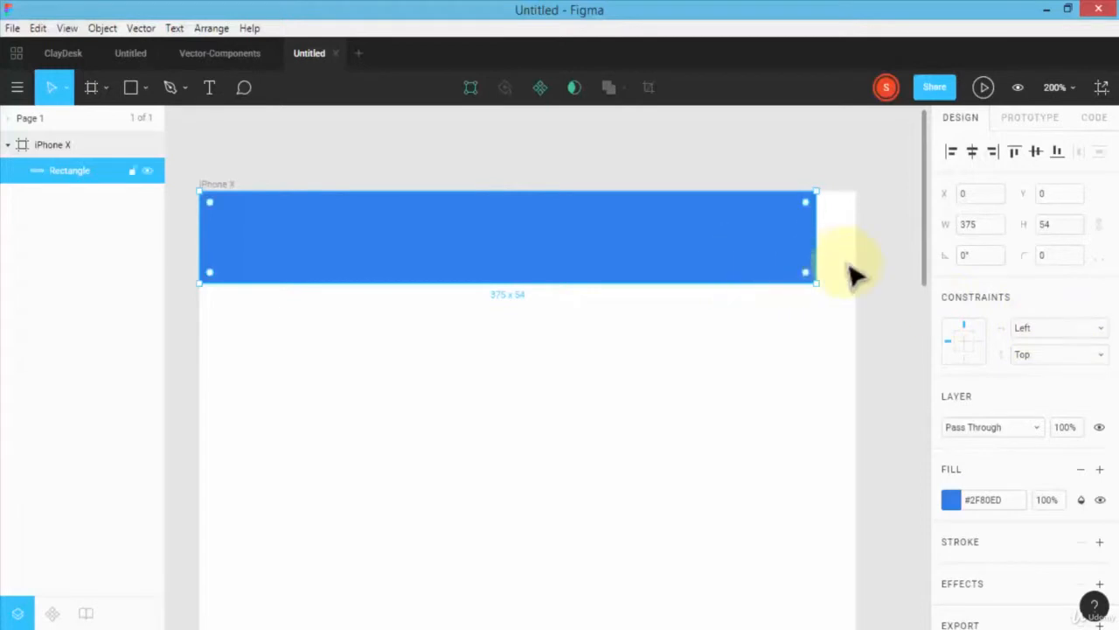
left_click(51, 147)
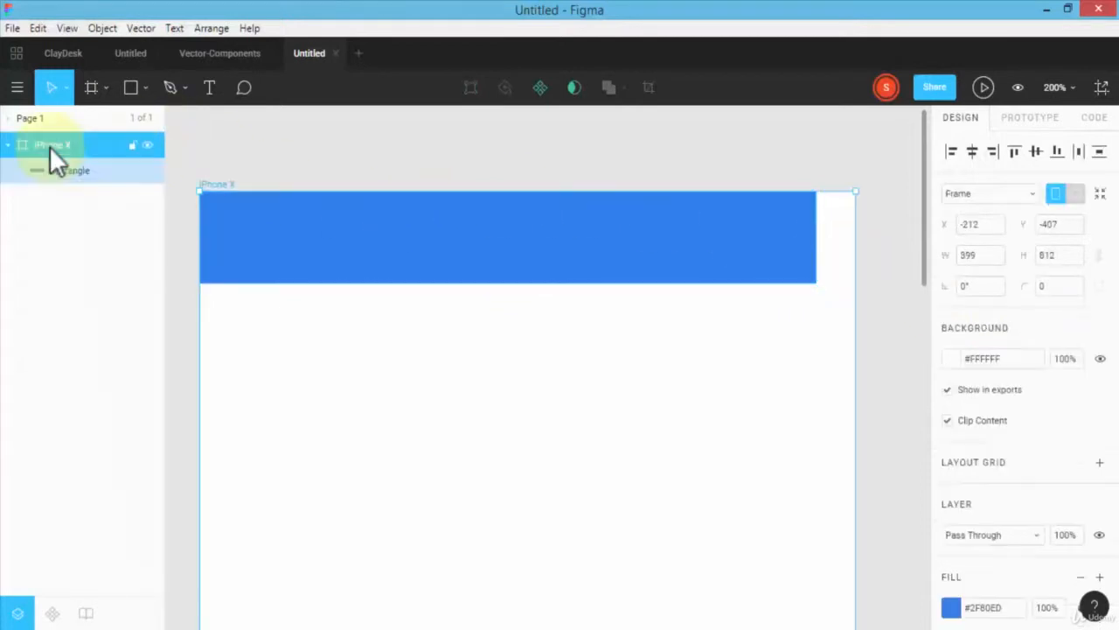
left_click_drag(853, 277, 817, 277)
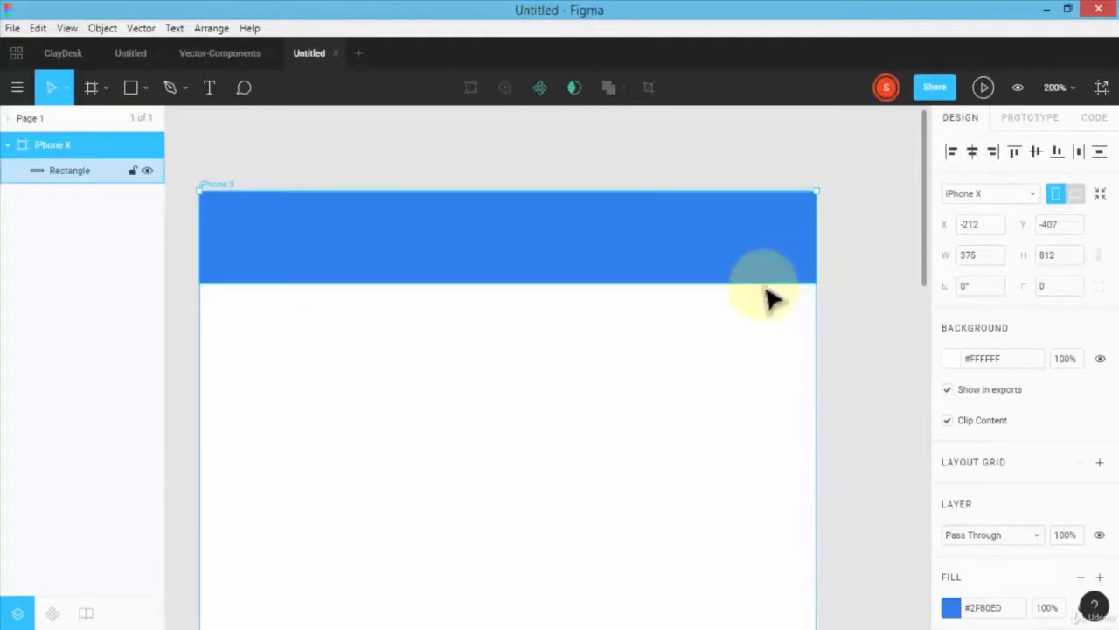
- Set the blue rectangle's horizontal constraint to Left & Right and test it by narrowing the frame to about 365 wide
left_click(666, 242)
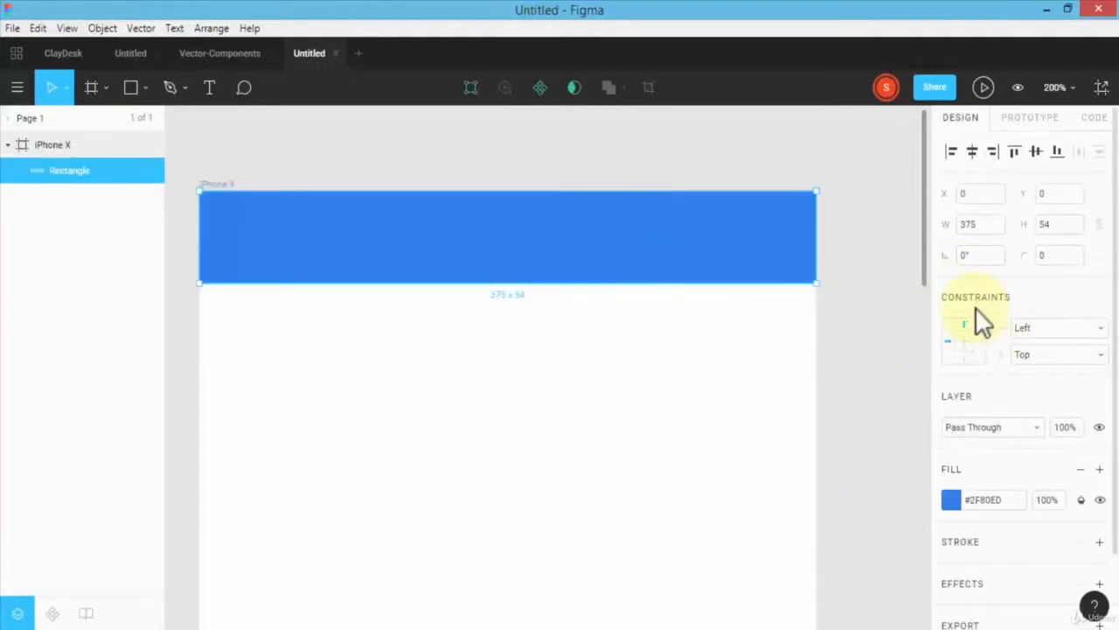
left_click(1056, 327)
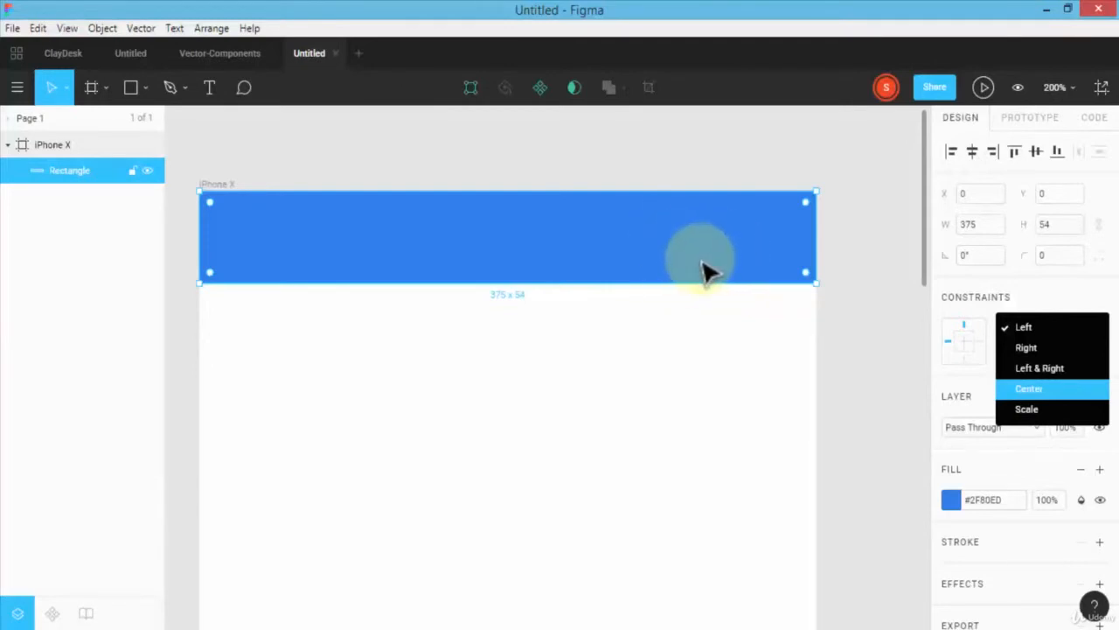
left_click(1041, 368)
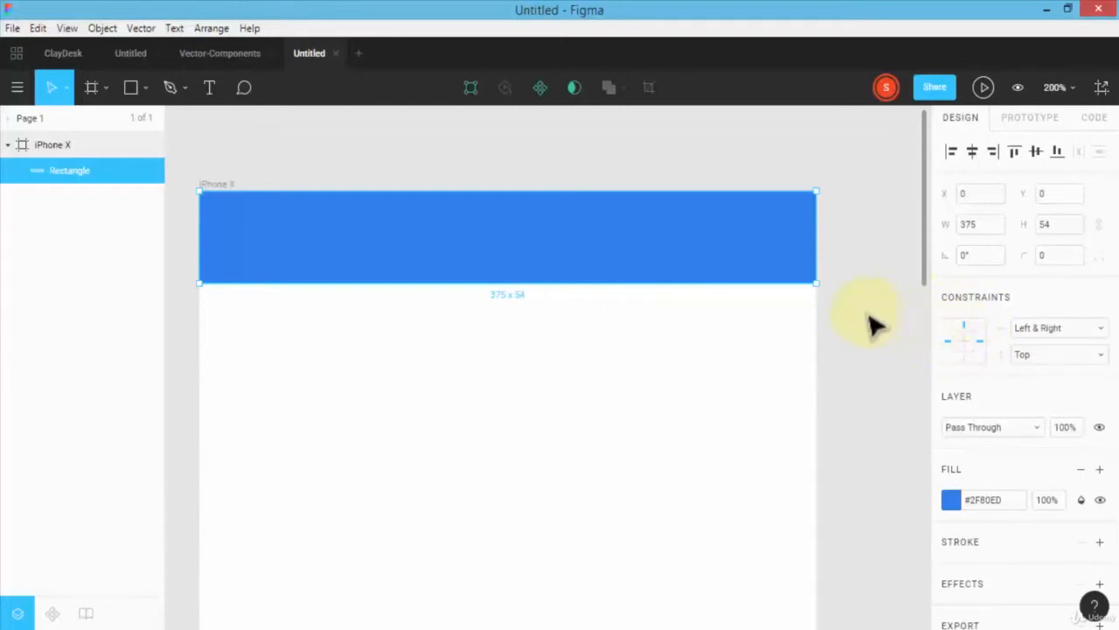
left_click(63, 144)
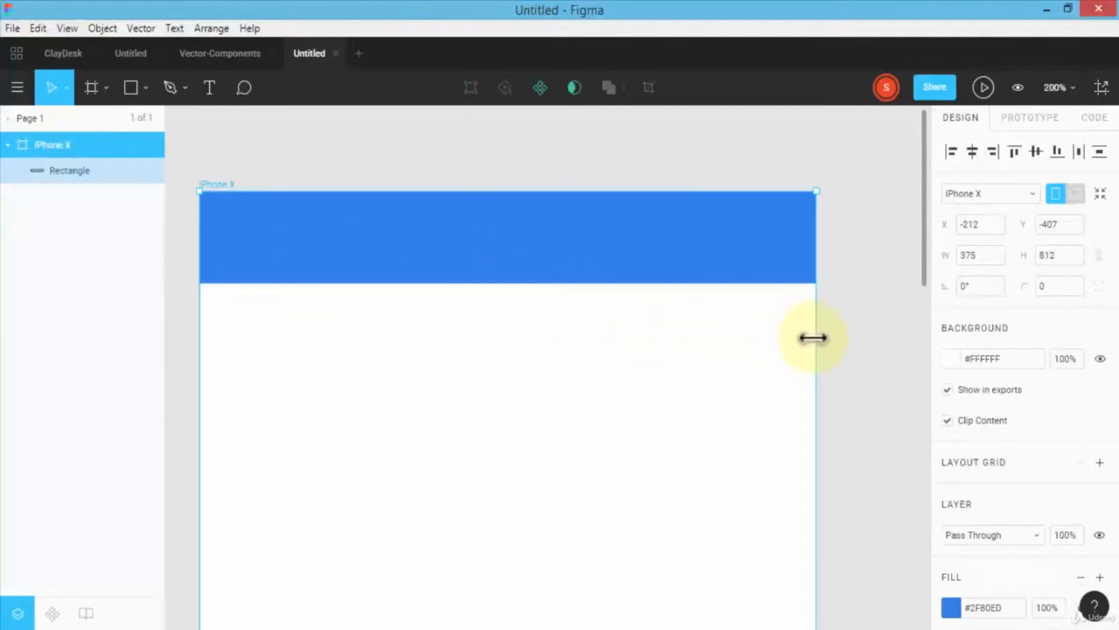
mouse_move(812, 336)
left_mouse_down()
mouse_move(881, 342)
mouse_move(625, 355)
mouse_move(446, 335)
mouse_move(831, 335)
mouse_move(582, 330)
mouse_move(799, 320)
left_mouse_up()
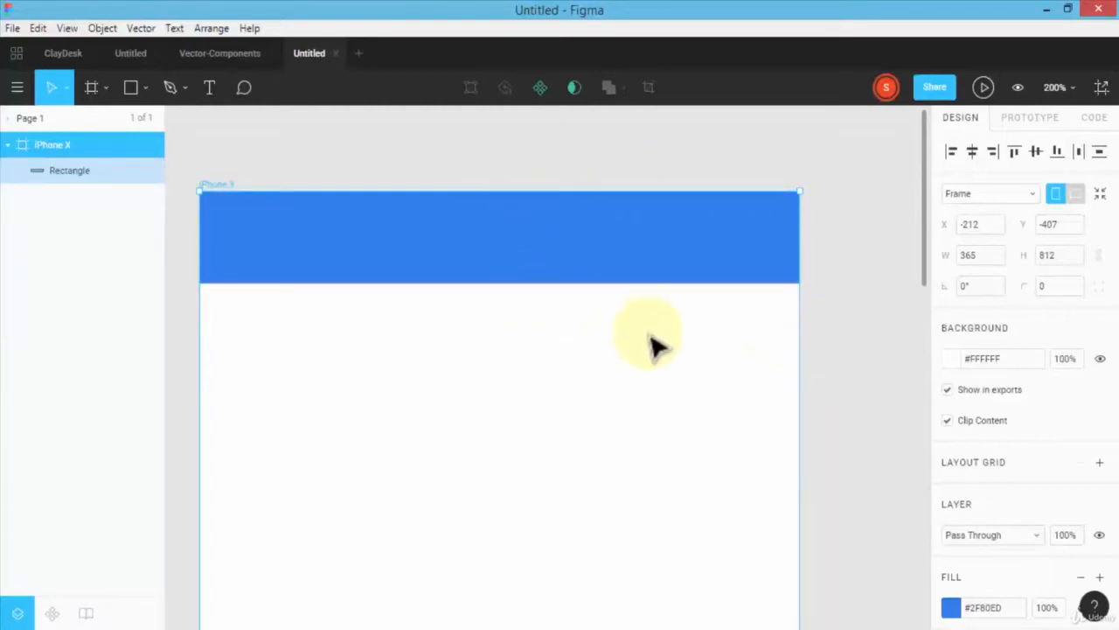
- Try the Top & Bottom vertical constraint on the blue rectangle and set it back to Top
left_click(690, 260)
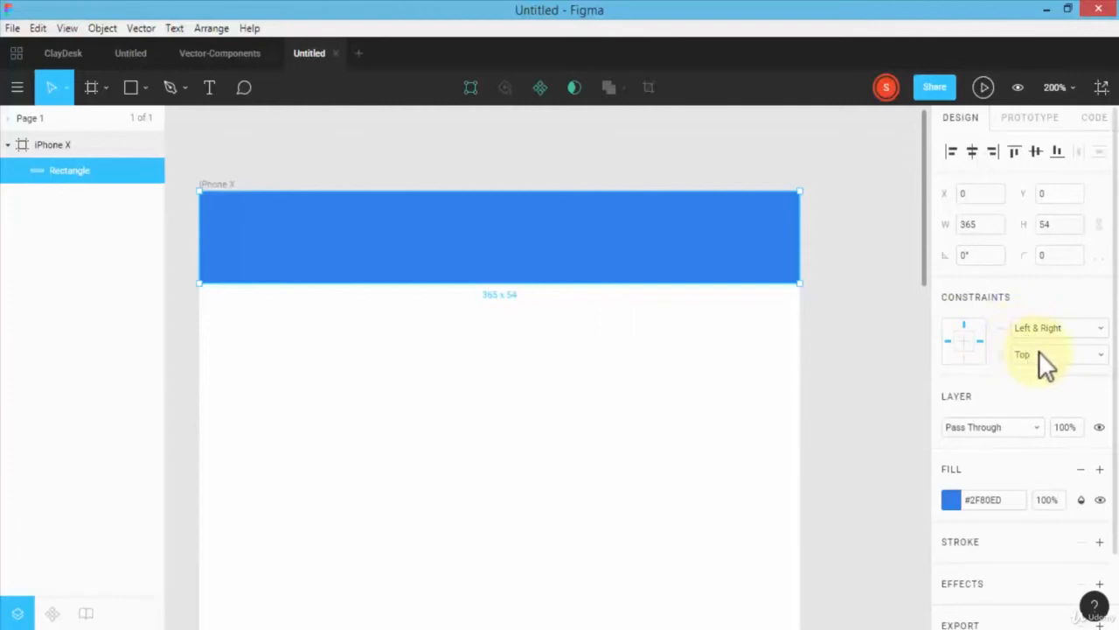
left_click(1068, 353)
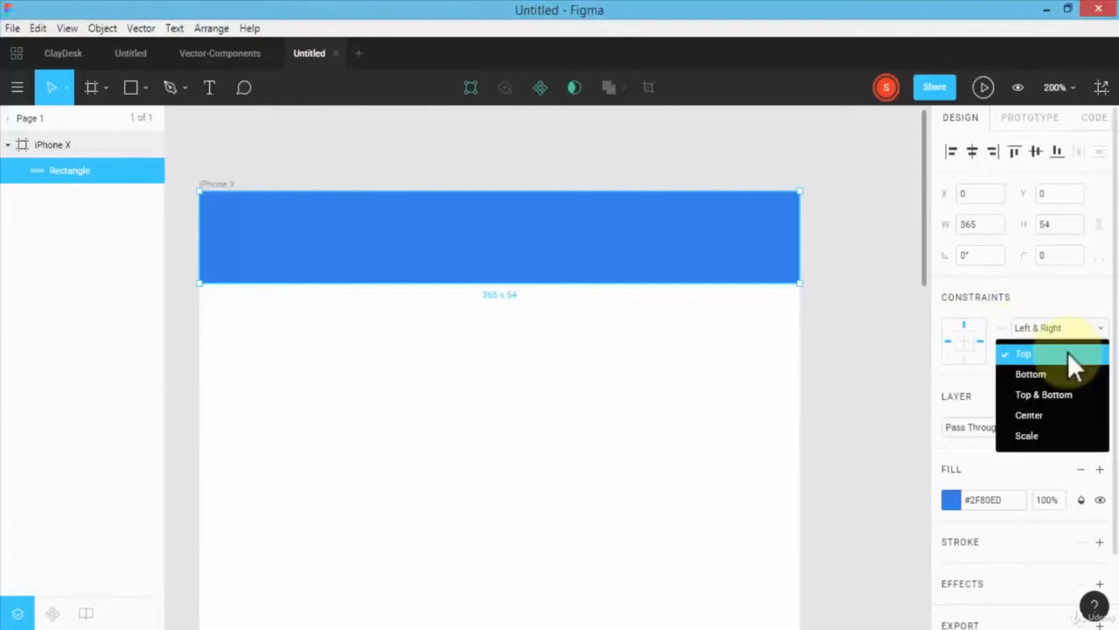
left_click(1056, 404)
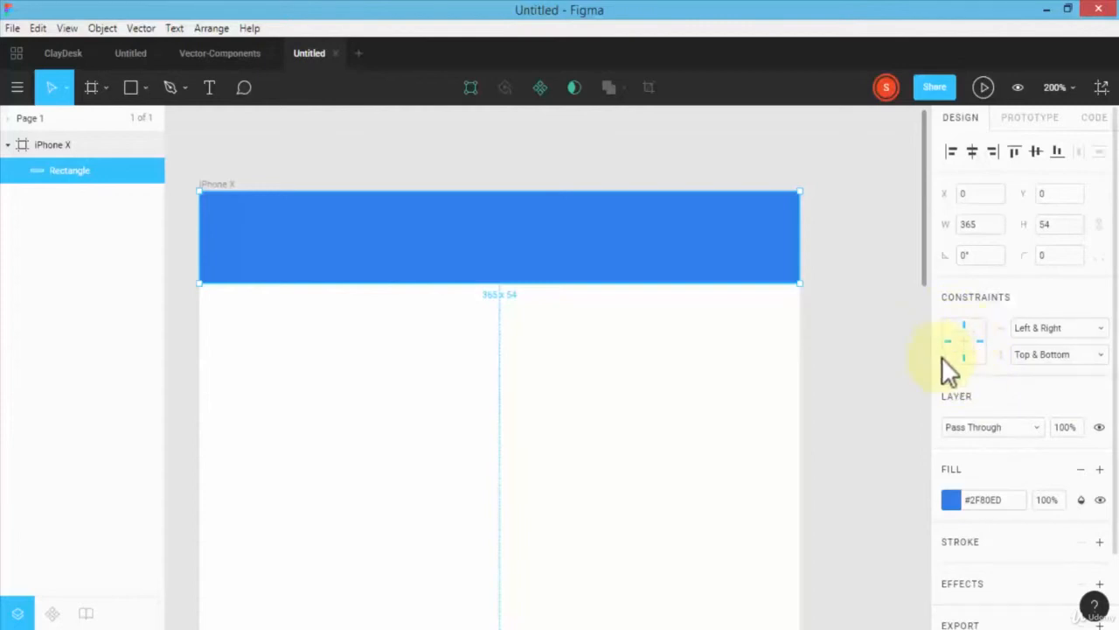
left_click(1045, 355)
left_click(1014, 354)
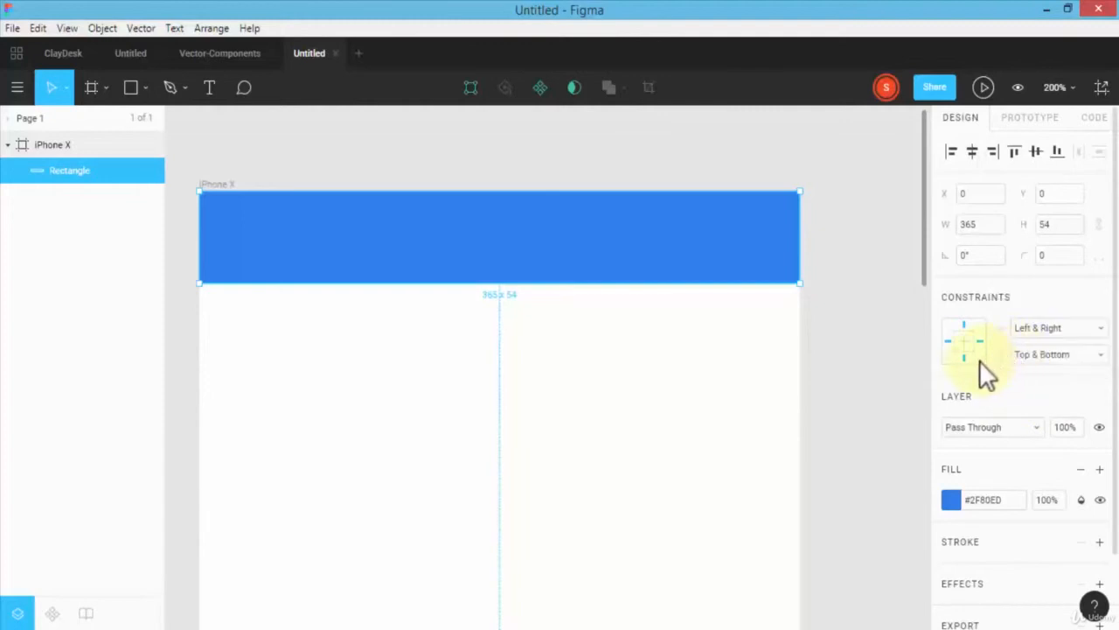
left_click(1023, 355)
left_click(1020, 318)
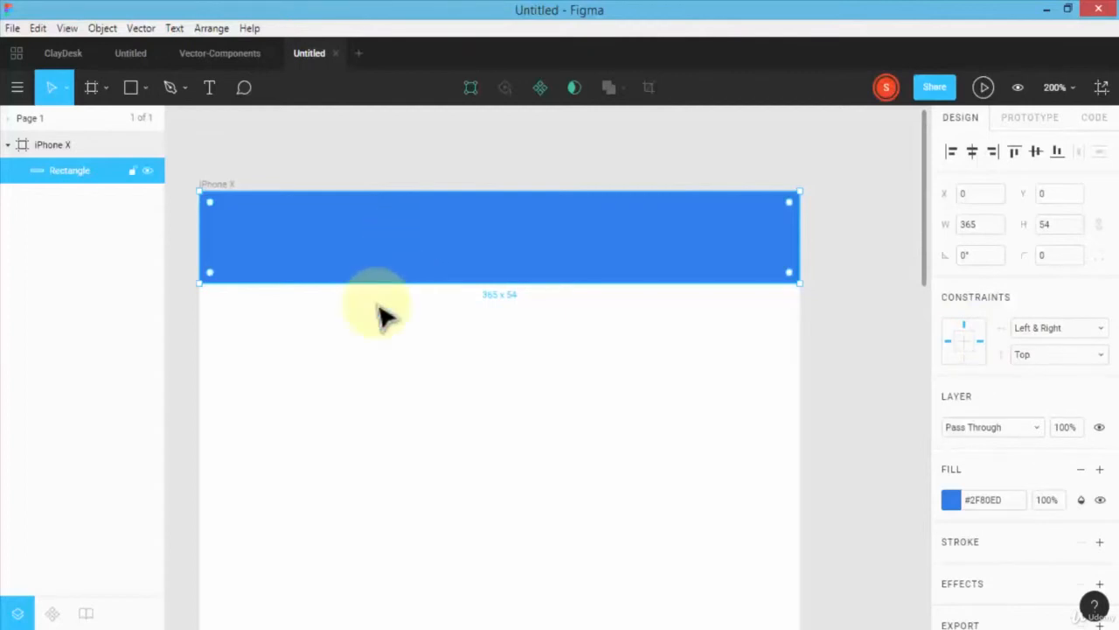
- Test the constraints by resizing the iPhone X frame from its left, right and top edges to about 291 x 807
left_click(50, 142)
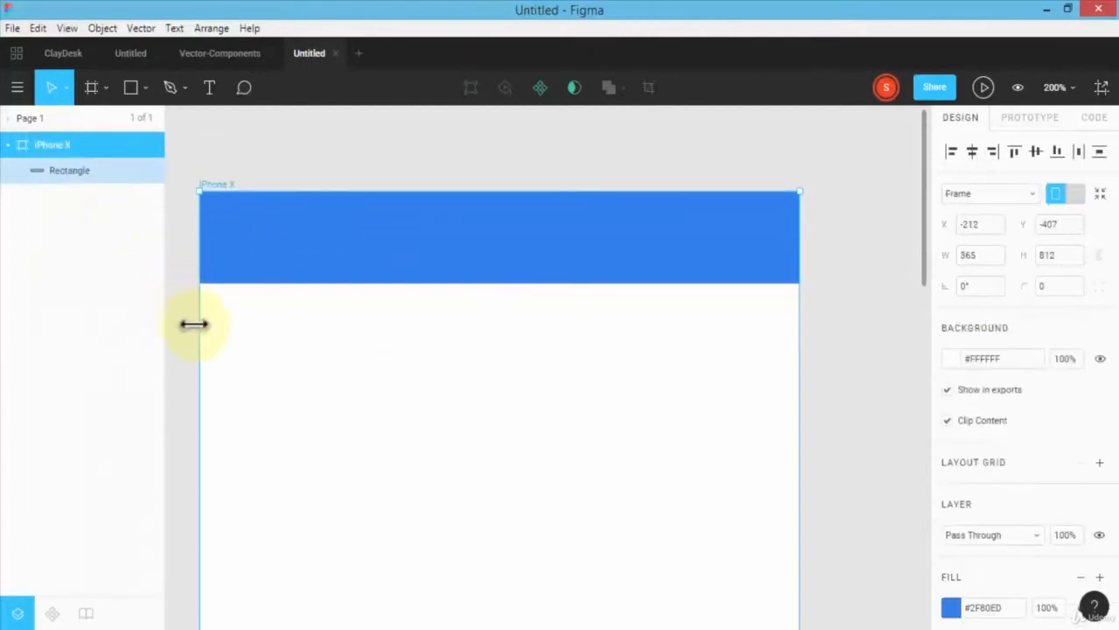
left_click_drag(192, 323, 365, 341)
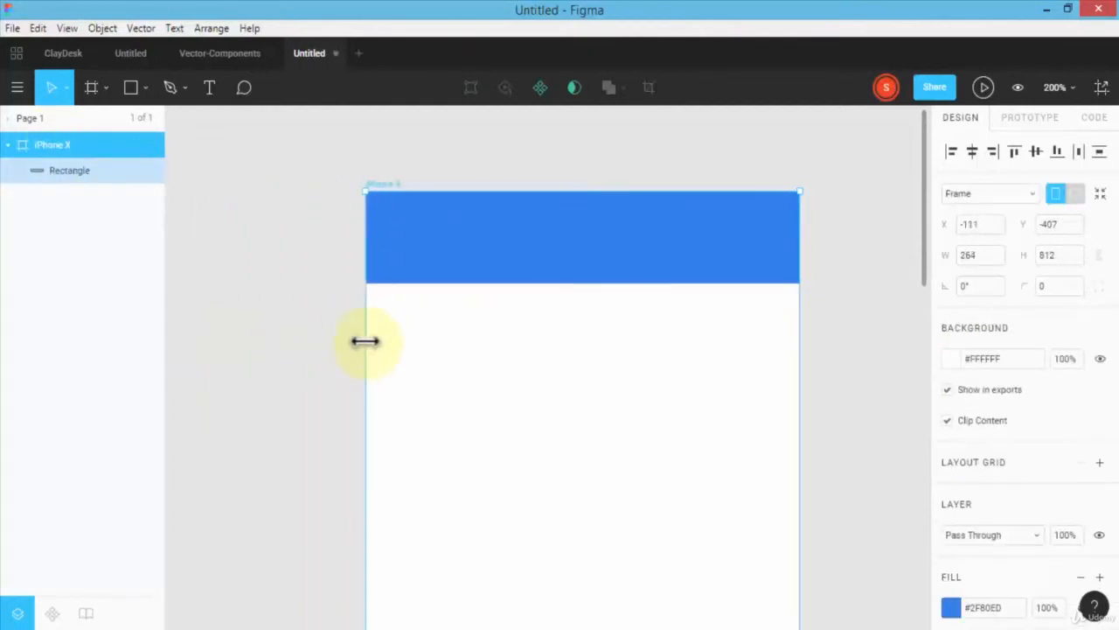
mouse_move(799, 336)
left_mouse_down()
mouse_move(764, 332)
mouse_move(830, 338)
mouse_move(810, 337)
left_mouse_up()
left_click_drag(361, 323, 332, 325)
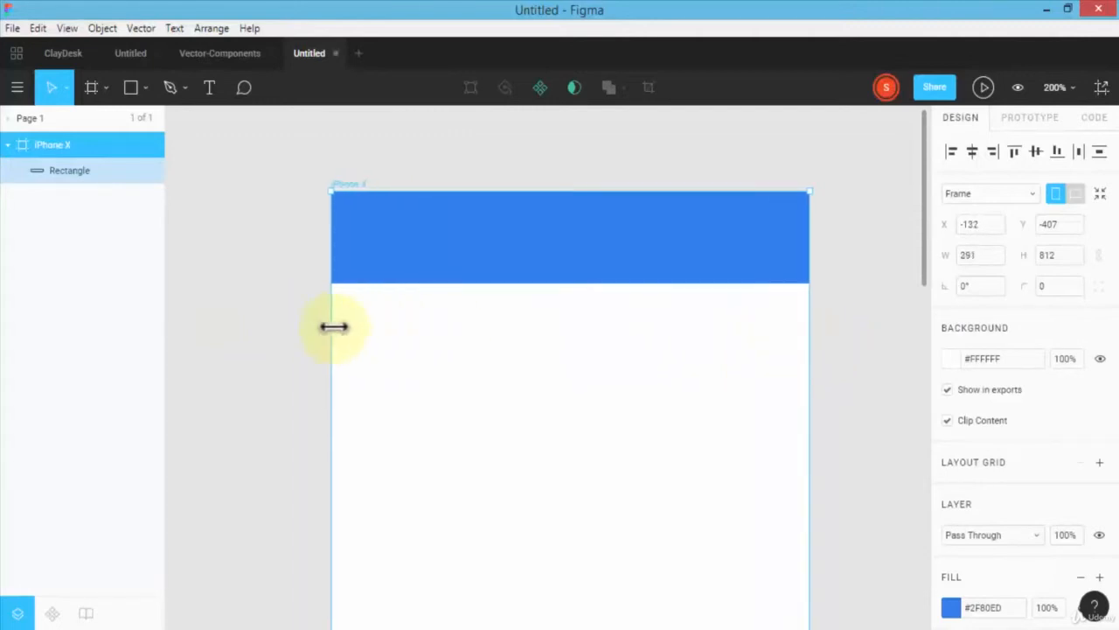
mouse_move(572, 187)
left_mouse_down()
mouse_move(577, 245)
mouse_move(577, 199)
left_mouse_up()
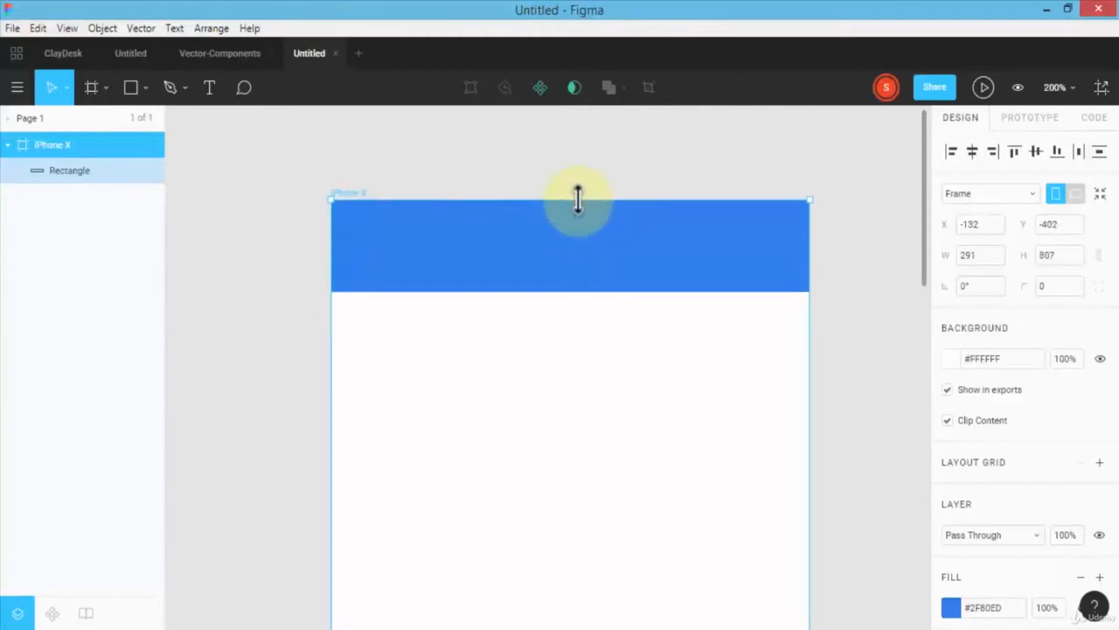
- Draw a rectangle about 291 x 60 across the full width of the iPhone X frame's bottom edge
key("shift+0")
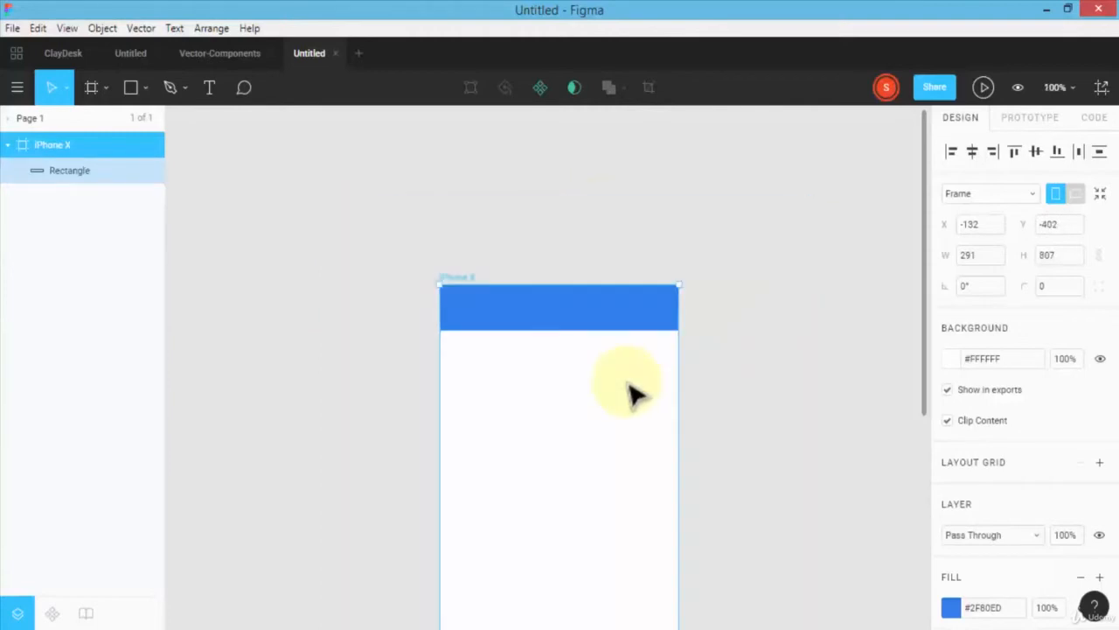
scroll(215, 358, "down", 5)
scroll(457, 443, "down", 1)
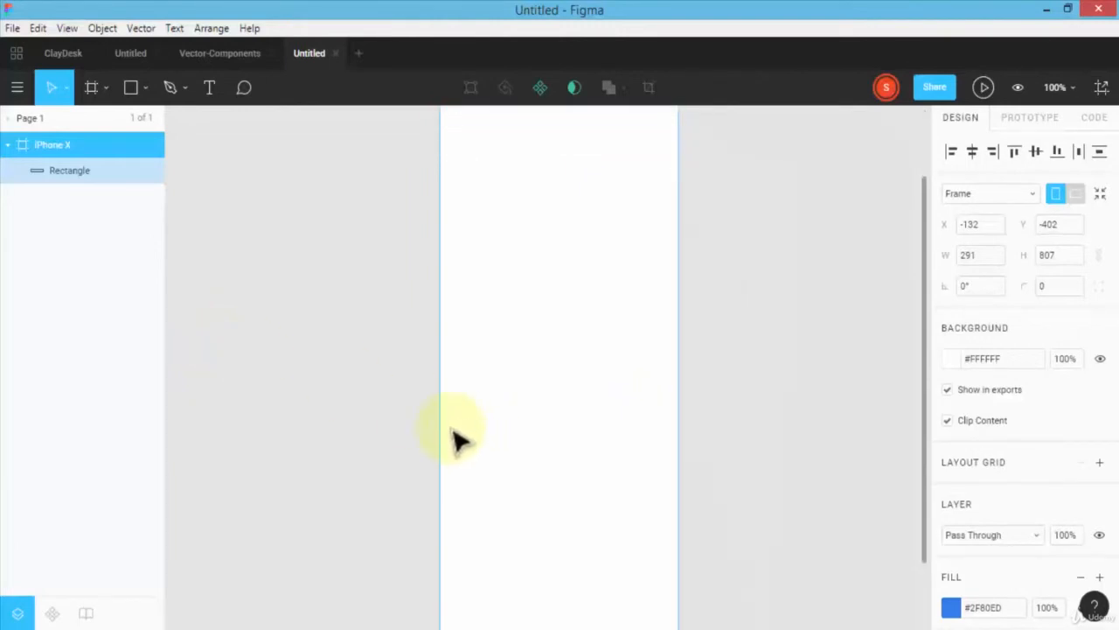
scroll(443, 422, "down", 2)
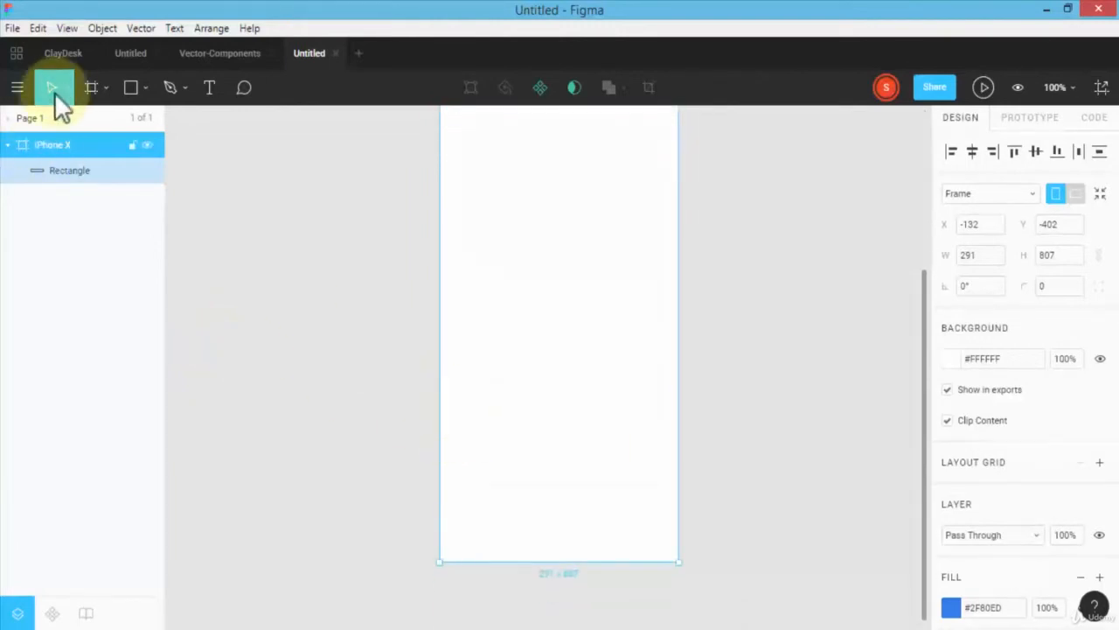
left_click(130, 88)
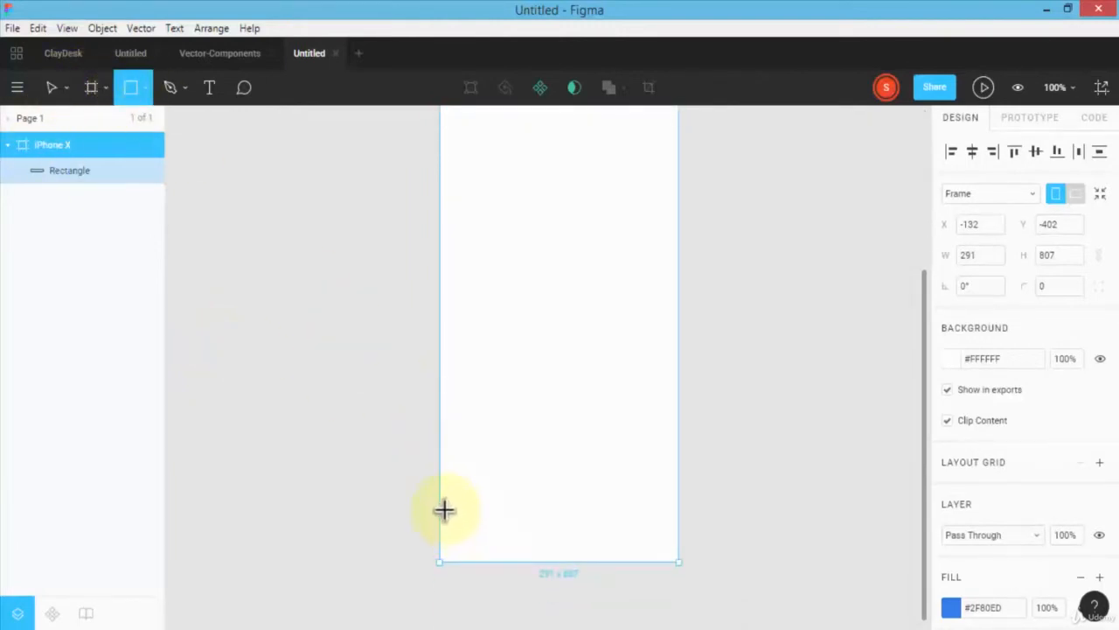
mouse_move(440, 510)
left_mouse_down()
mouse_move(502, 543)
mouse_move(679, 560)
left_mouse_up()
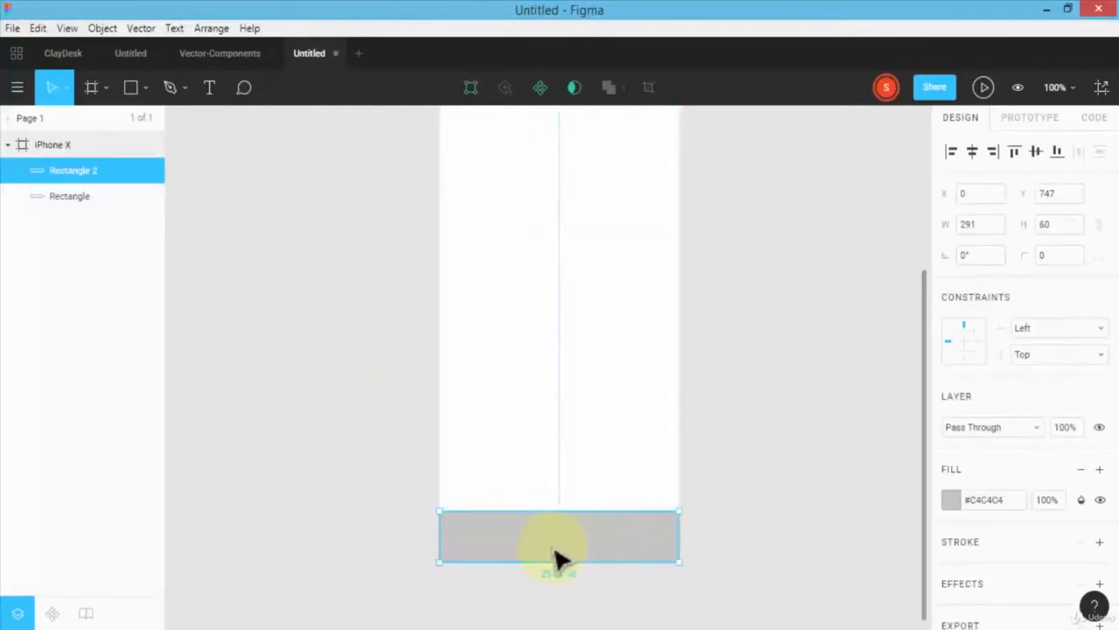
- Fill the bottom rectangle with the orange swatch #F2994A and reselect the rectangle
left_click(950, 499)
left_click(793, 571)
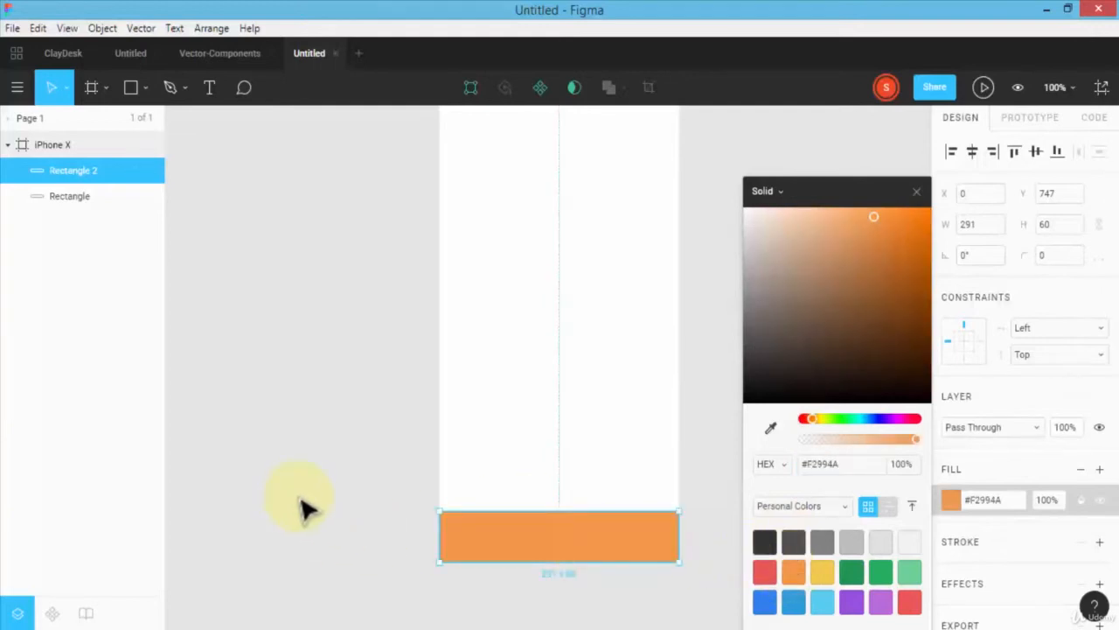
left_click(382, 507)
left_click(561, 547)
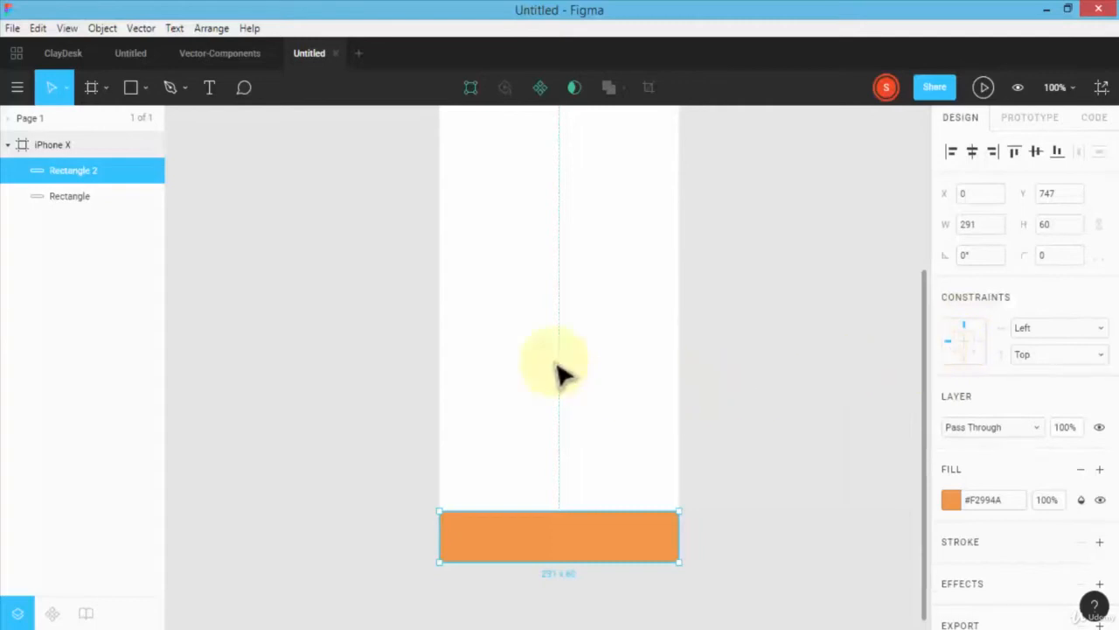
- Move the whole iPhone X frame down and slightly left to about X -178, Y -238
left_click(40, 145)
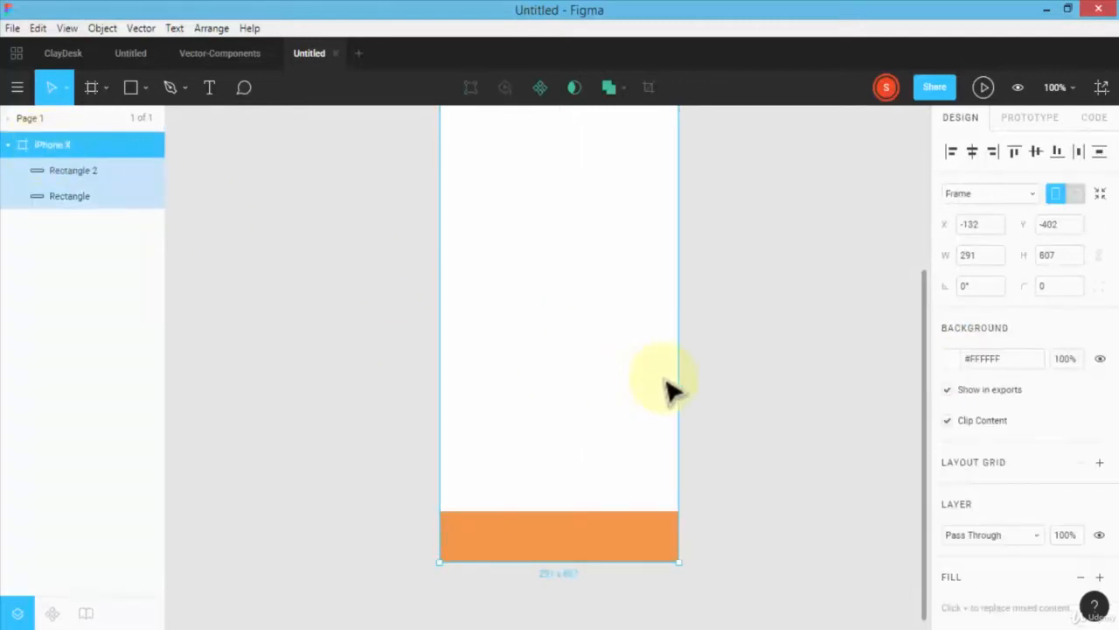
key("minus")
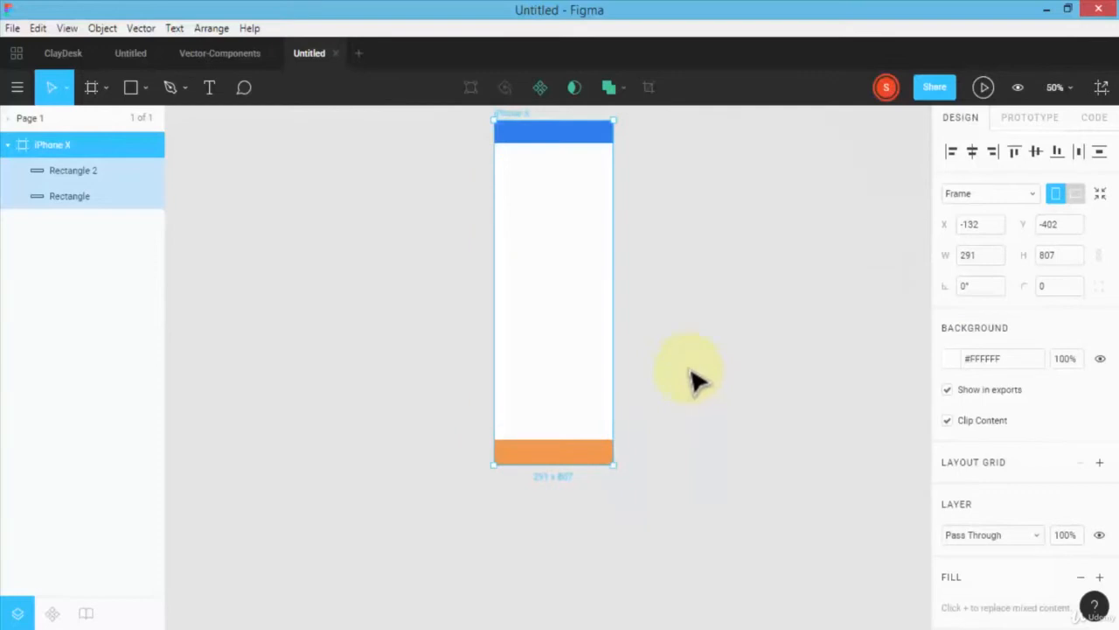
left_click_drag(580, 305, 569, 392)
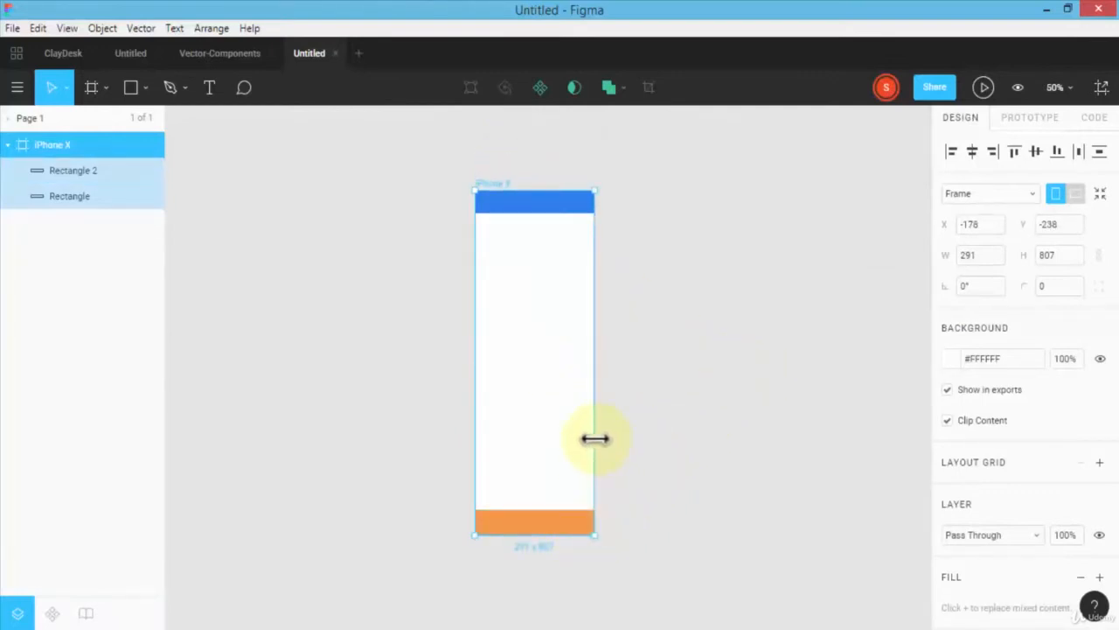
- Test the orange rectangle's Left and Top constraints by widening the frame to about 824 and narrowing it back to 291
left_click_drag(594, 438, 812, 429)
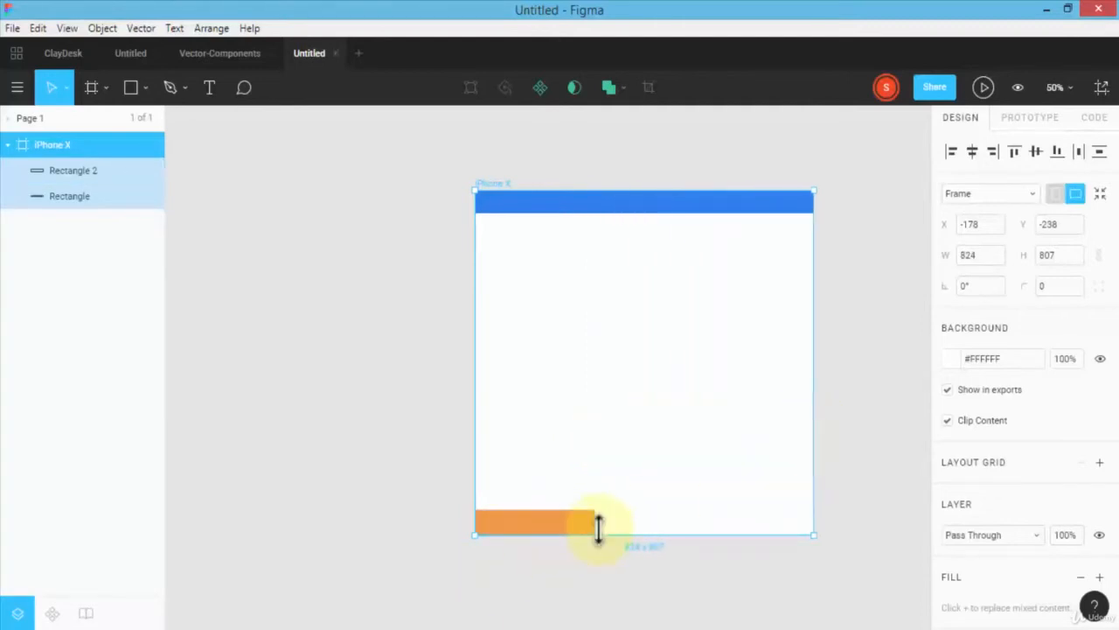
left_click(557, 525)
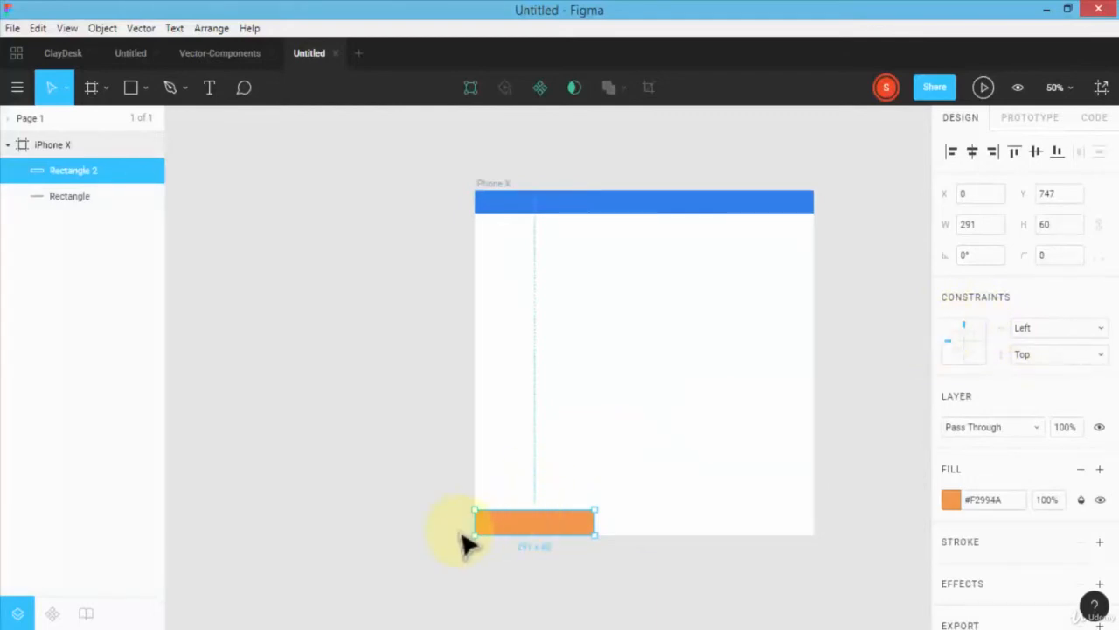
left_click(57, 144)
left_click_drag(811, 385, 596, 399)
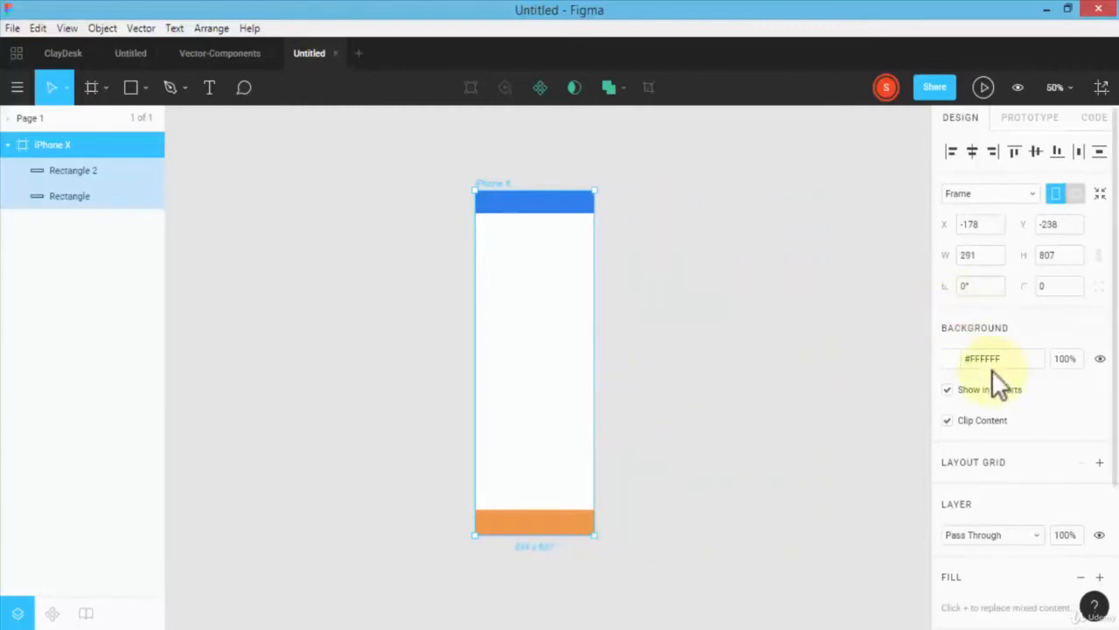
- Set the orange rectangle's horizontal constraint to Left & Right
left_click(523, 523)
left_click(1001, 323)
left_click(1043, 364)
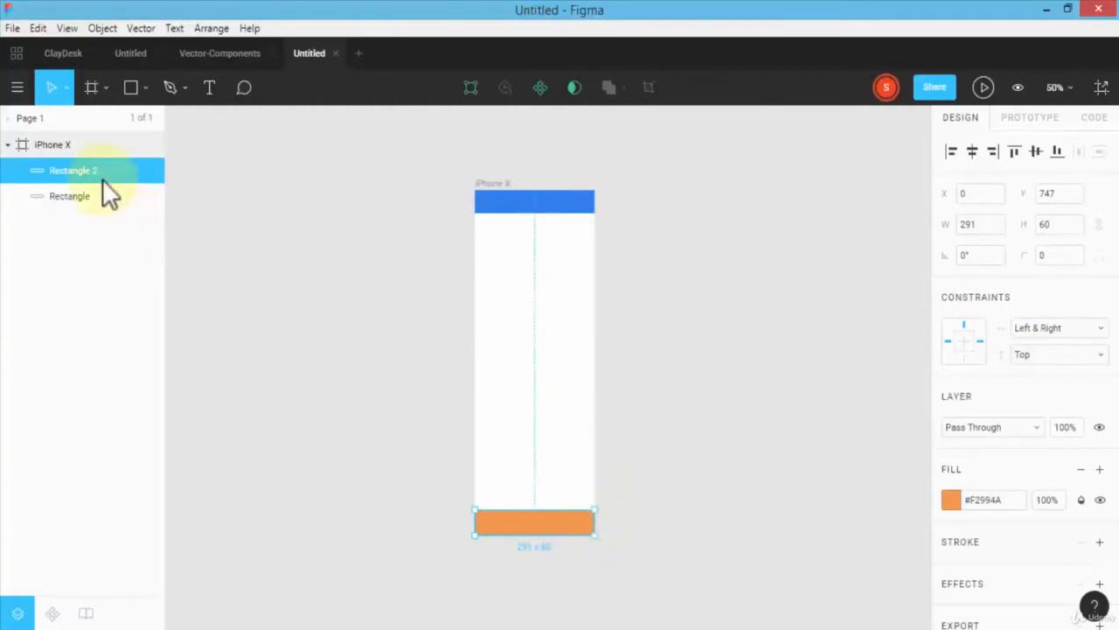
- Test the Left & Right constraint by pulling the iPhone X frame's right and left edges outward to a width of about 364
left_click(58, 145)
mouse_move(597, 380)
left_mouse_down()
mouse_move(742, 362)
mouse_move(625, 371)
mouse_move(743, 375)
mouse_move(607, 374)
left_mouse_up()
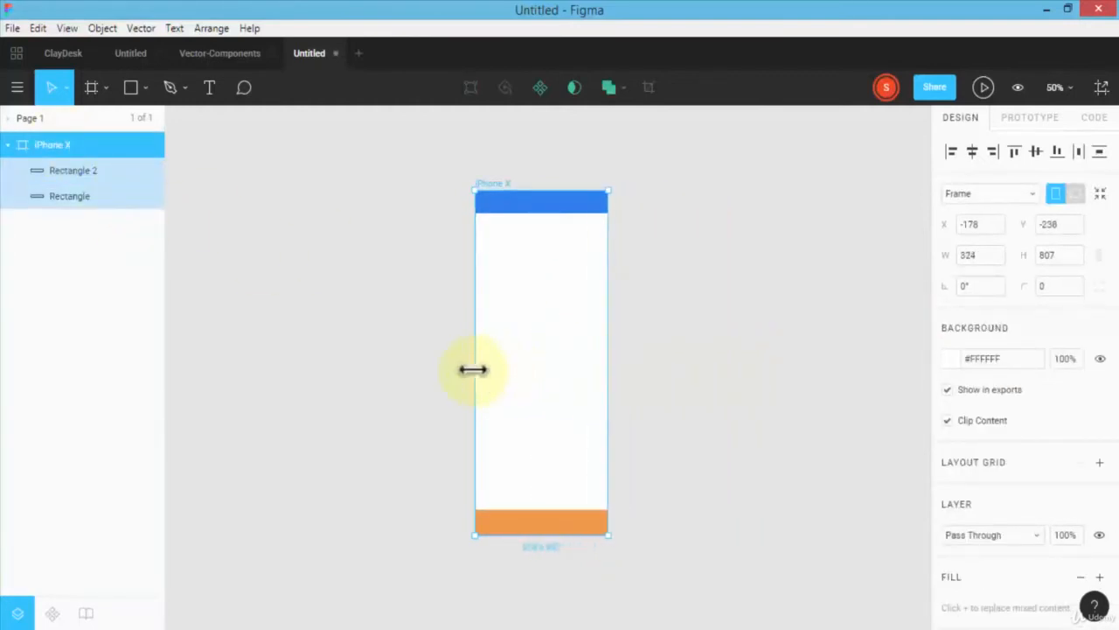
mouse_move(476, 371)
left_mouse_down()
mouse_move(393, 377)
mouse_move(465, 377)
left_mouse_up()
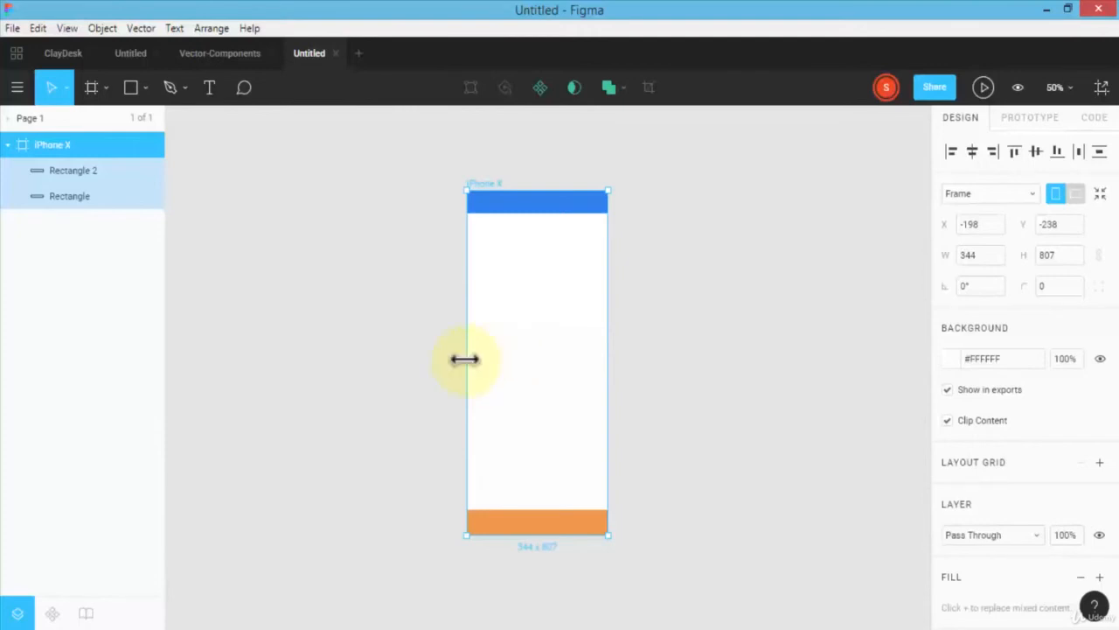
mouse_move(467, 364)
left_mouse_down()
mouse_move(380, 360)
mouse_move(457, 368)
left_mouse_up()
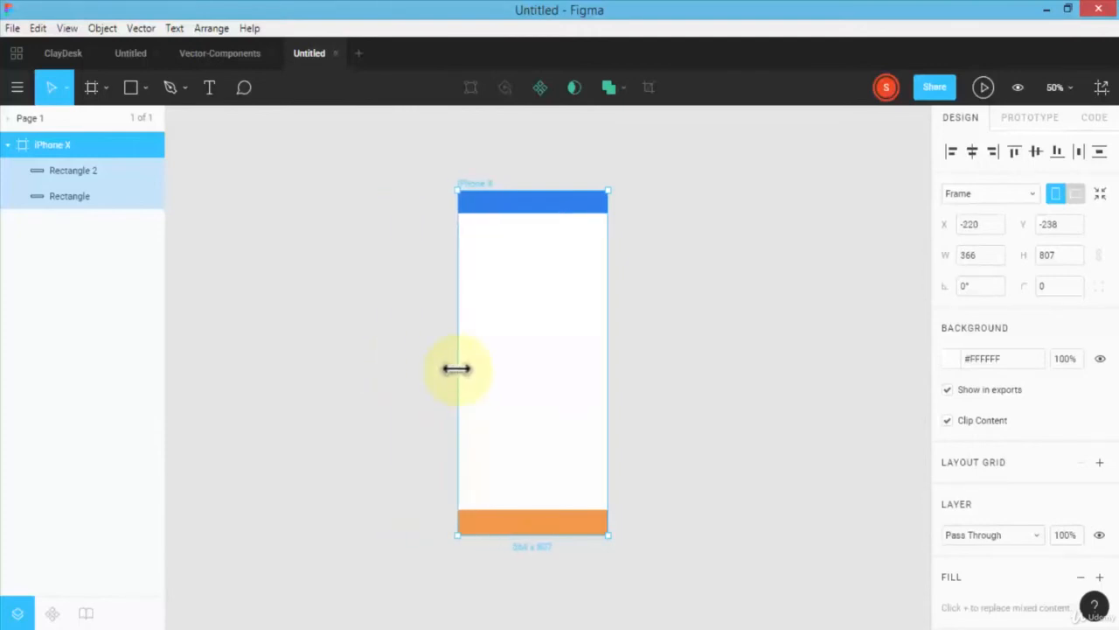
left_click_drag(457, 368, 458, 368)
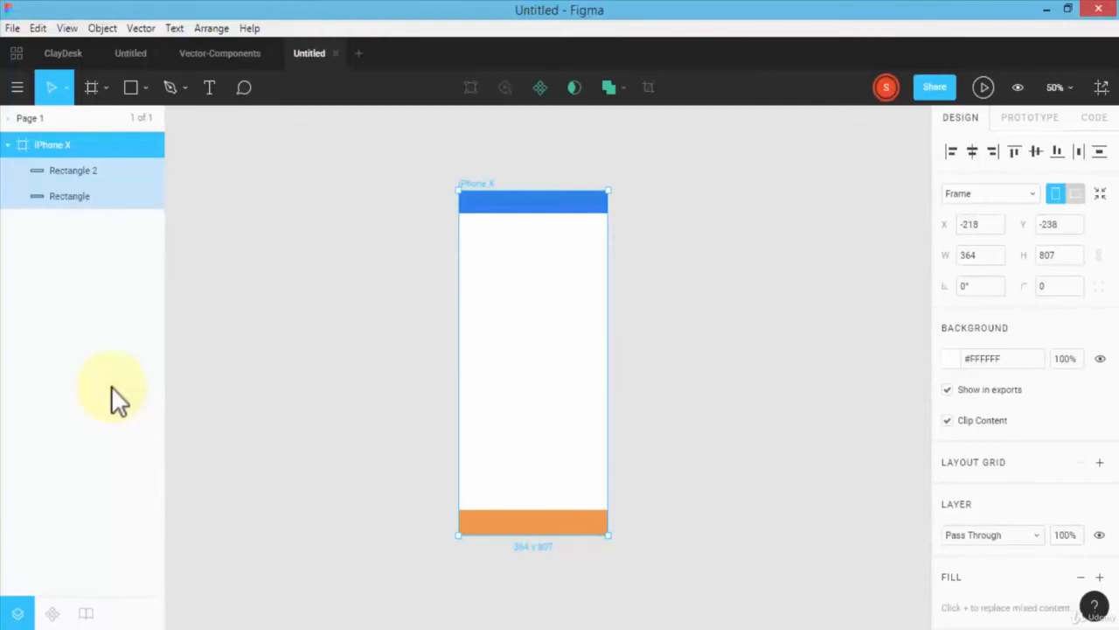
- Open the vertical constraint options of the orange rectangle
left_click(539, 524)
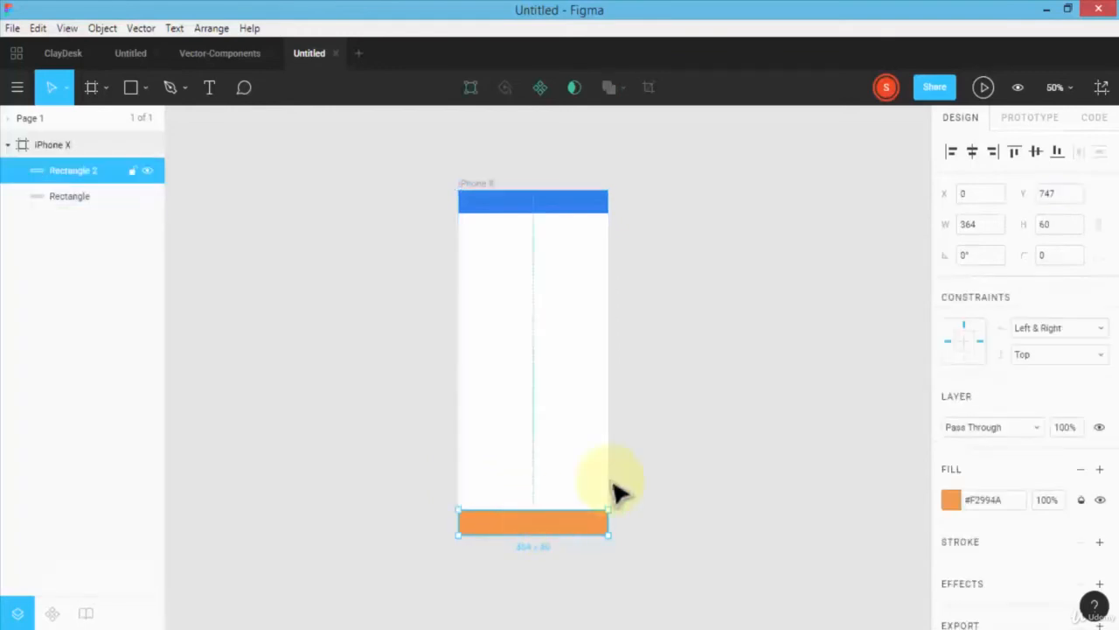
left_click(1053, 355)
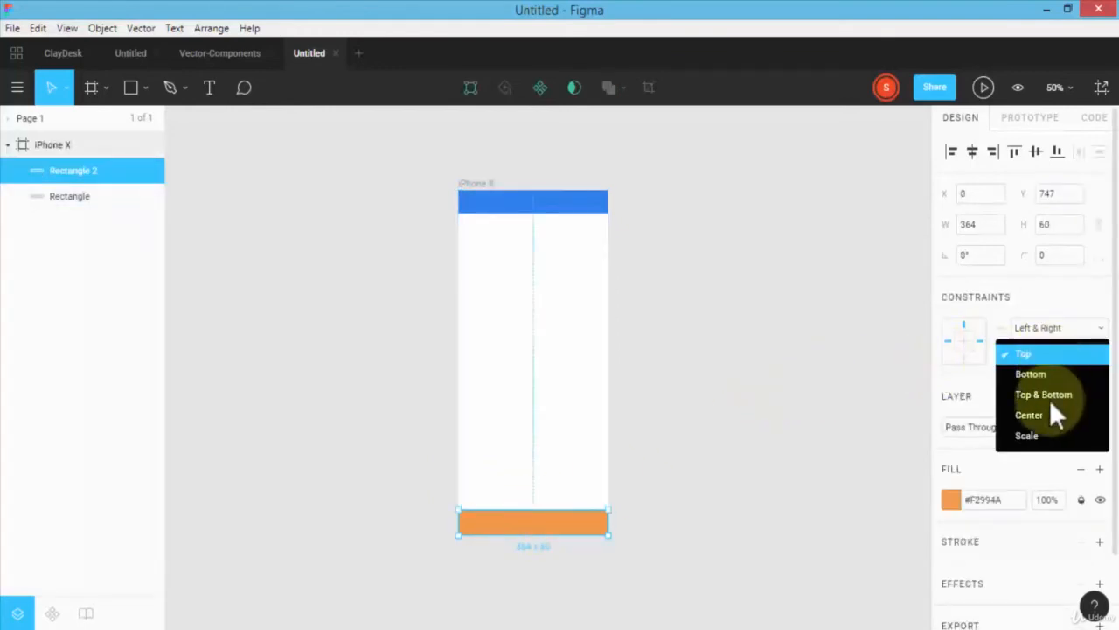